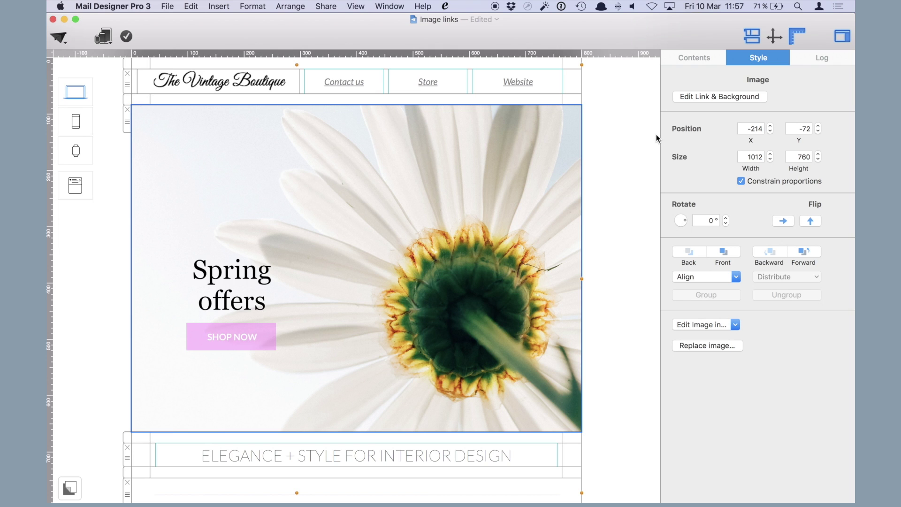
- Link the daisy banner image to the web address example.com/mystore
click(640, 167)
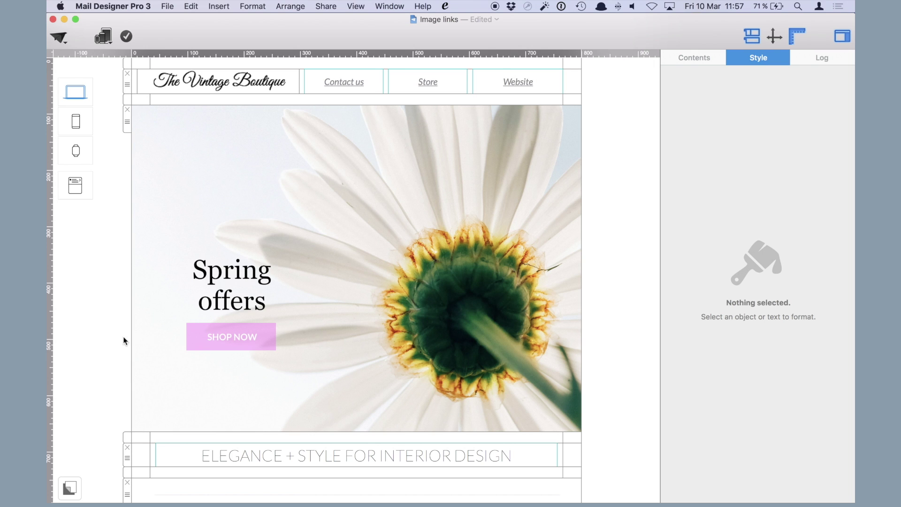
click(302, 246)
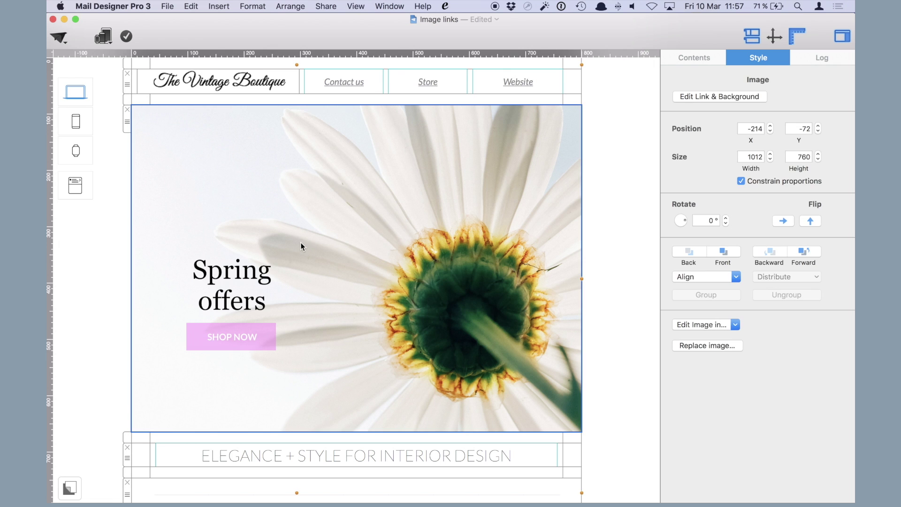
click(252, 336)
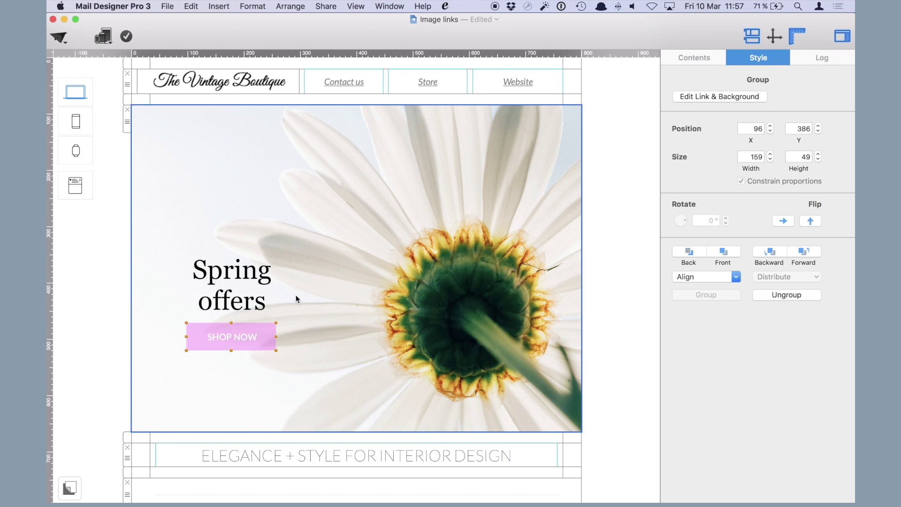
click(391, 290)
click(716, 97)
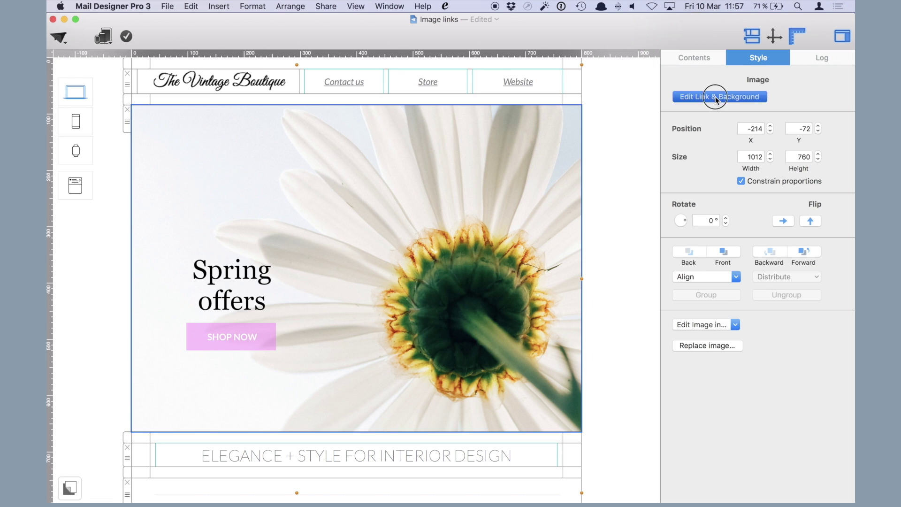
click(693, 139)
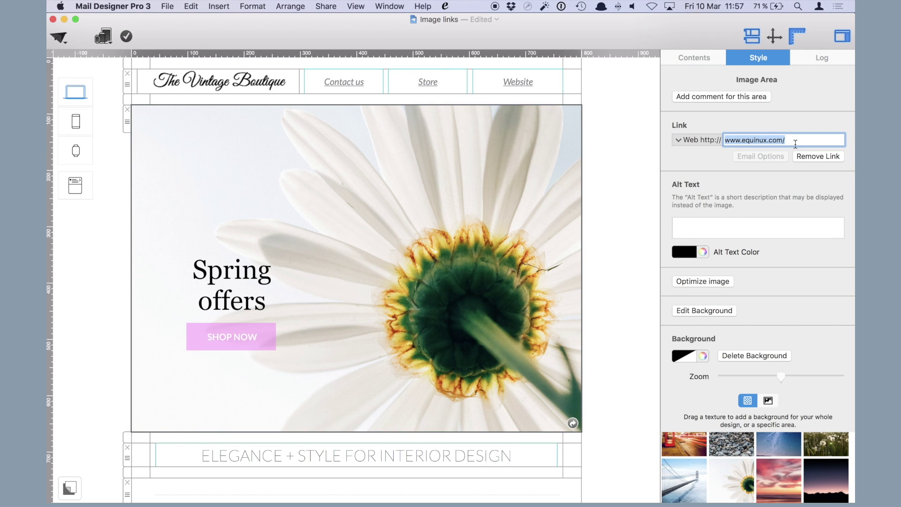
text(example.com)
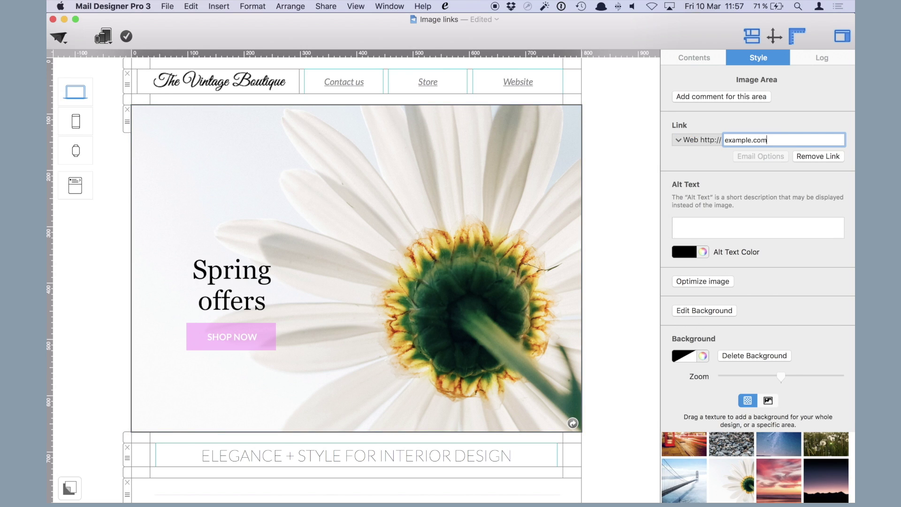
text(/mystore)
click(640, 243)
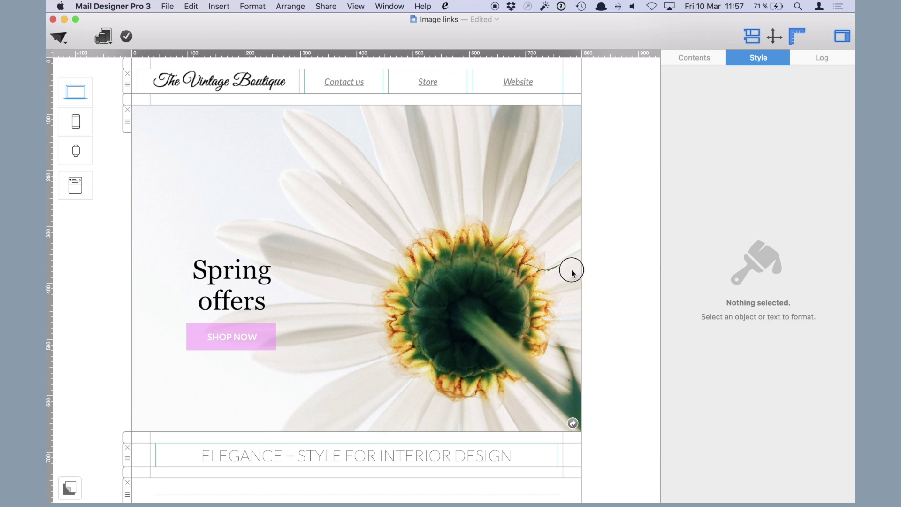
- Duplicate the Spring offers text and its Shop Now button together, placing the copies over the flower's dark centre
click(555, 292)
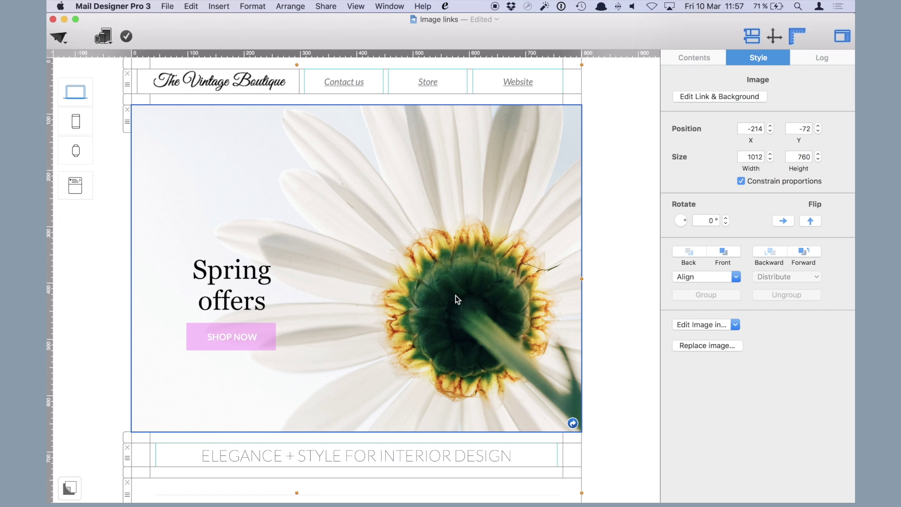
click(648, 305)
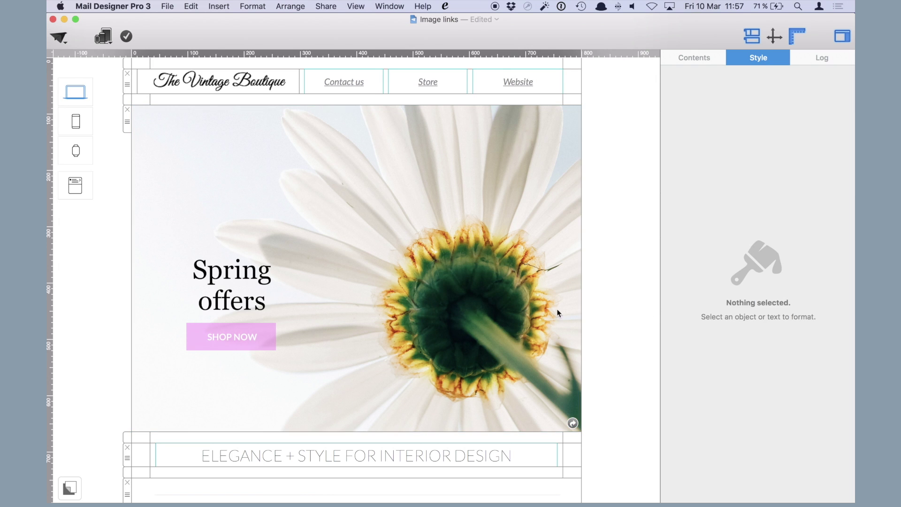
click(251, 307)
shift+click(252, 336)
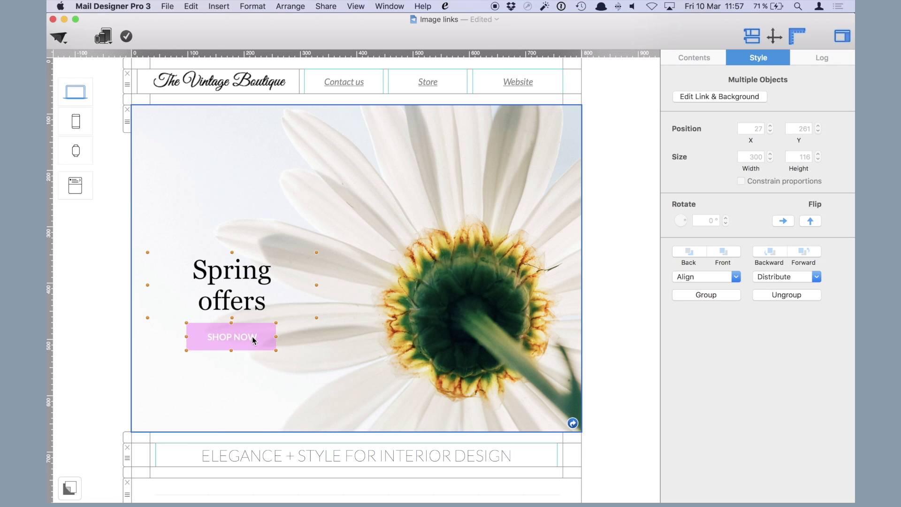
drag(252, 335, 438, 341)
drag(472, 318, 492, 317)
click(613, 323)
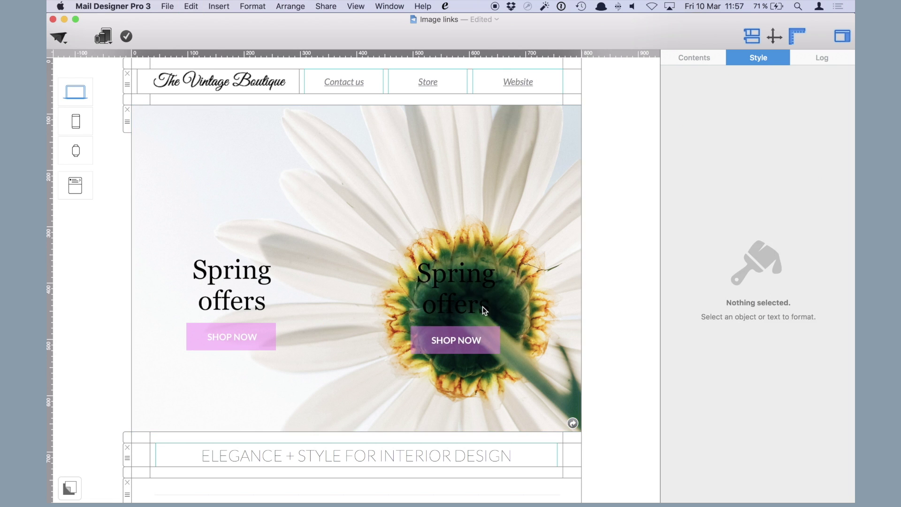
- Change the copied Spring offers heading to "New classes" and colour its text white
triple_click(482, 306)
text(New classes)
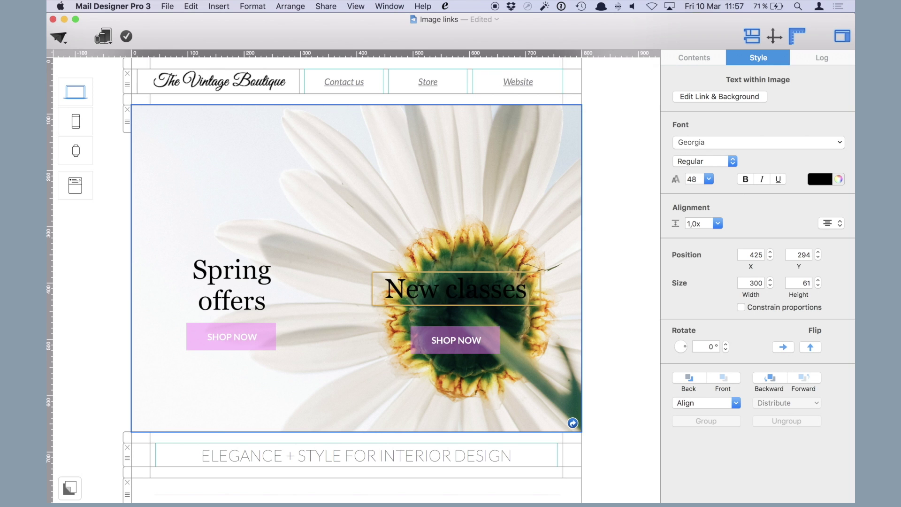
key(super+a)
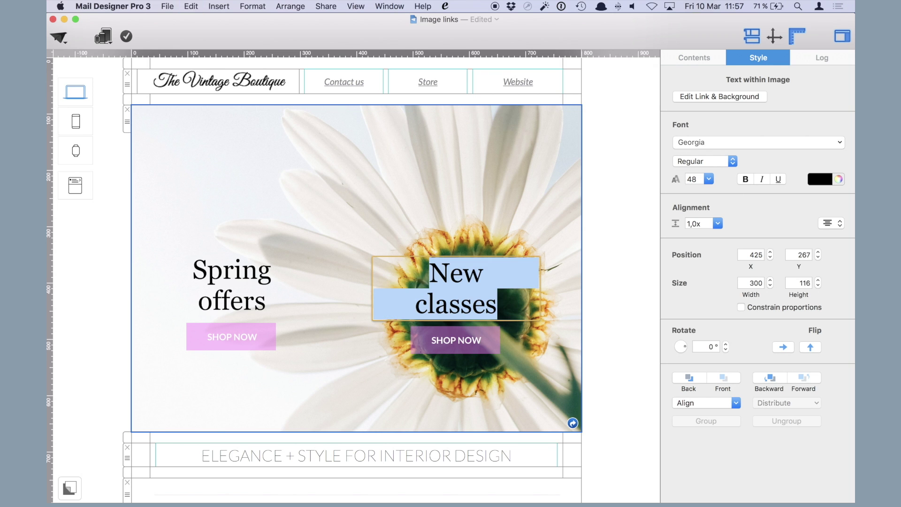
click(816, 182)
click(704, 256)
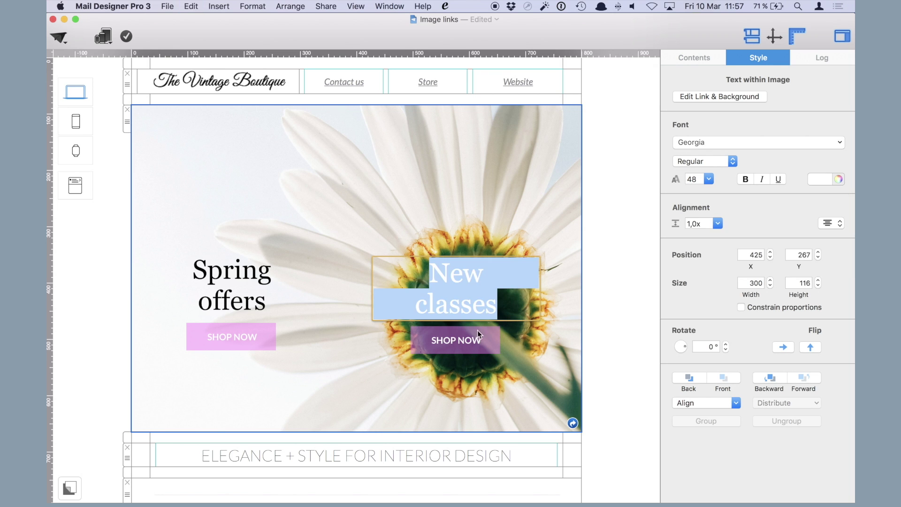
- Relabel the copied button under New classes as "SIGN UP"
click(468, 345)
double_click(459, 340)
text(S)
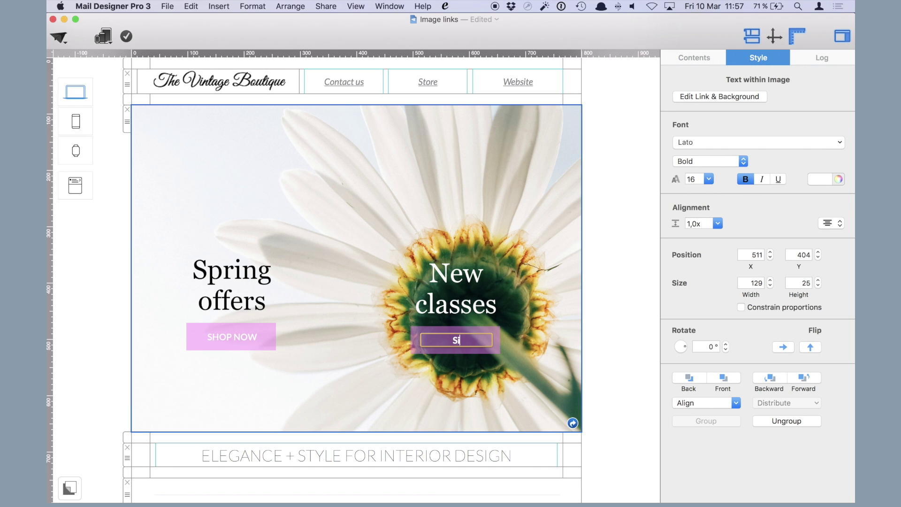
text(IGN UP)
click(607, 330)
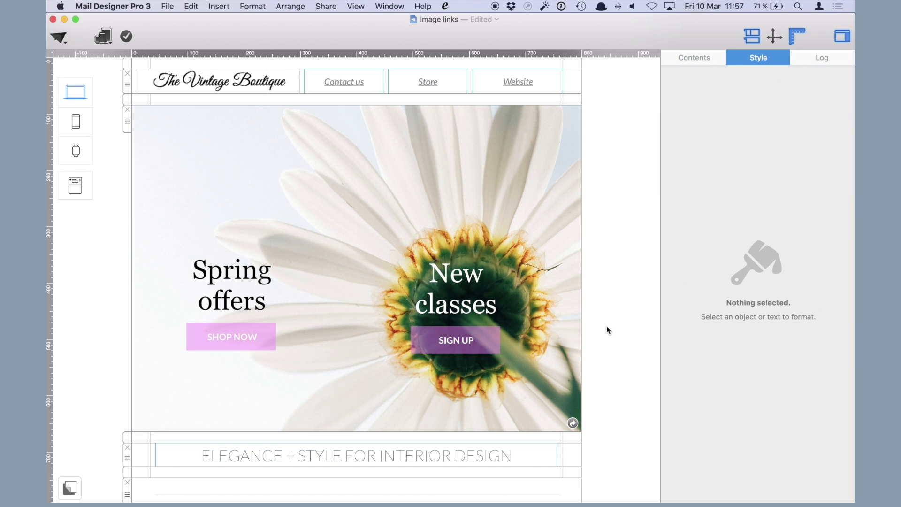
- Check the link settings for the New classes text and examine the Sign Up and Shop Now buttons in the banner
click(491, 318)
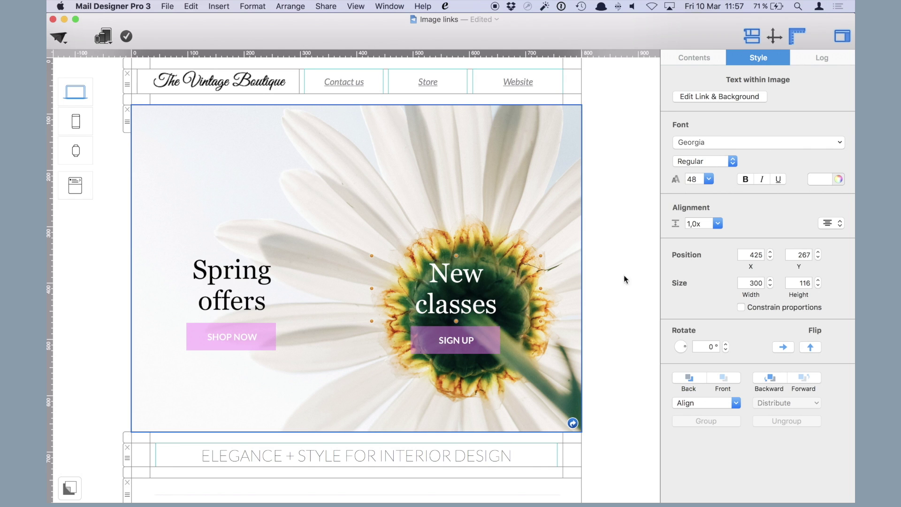
click(708, 97)
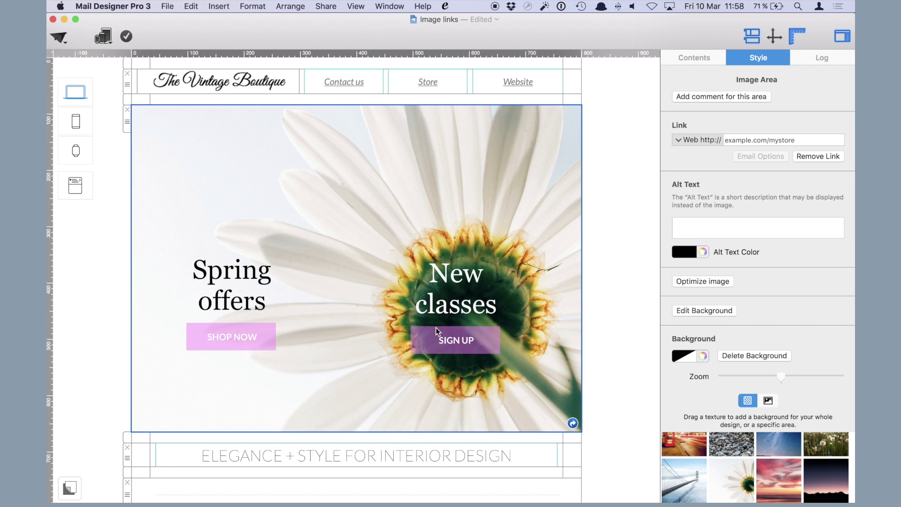
click(622, 313)
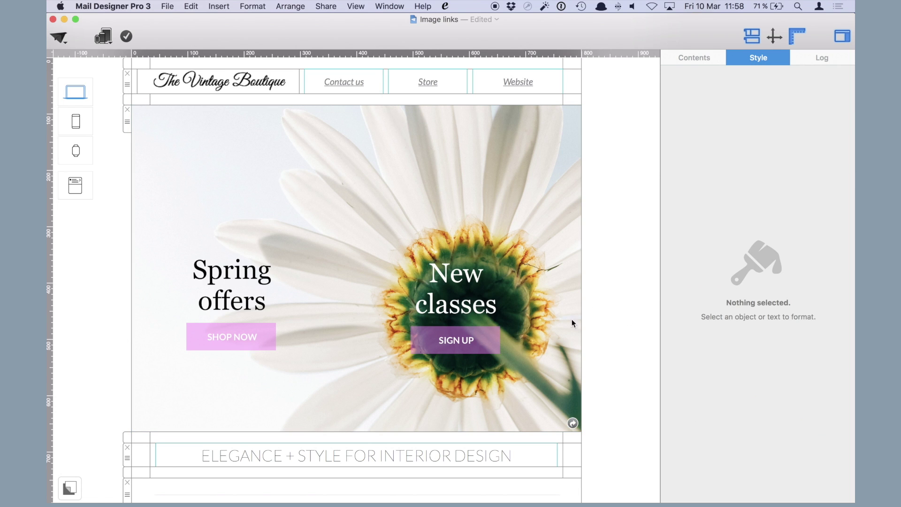
click(487, 333)
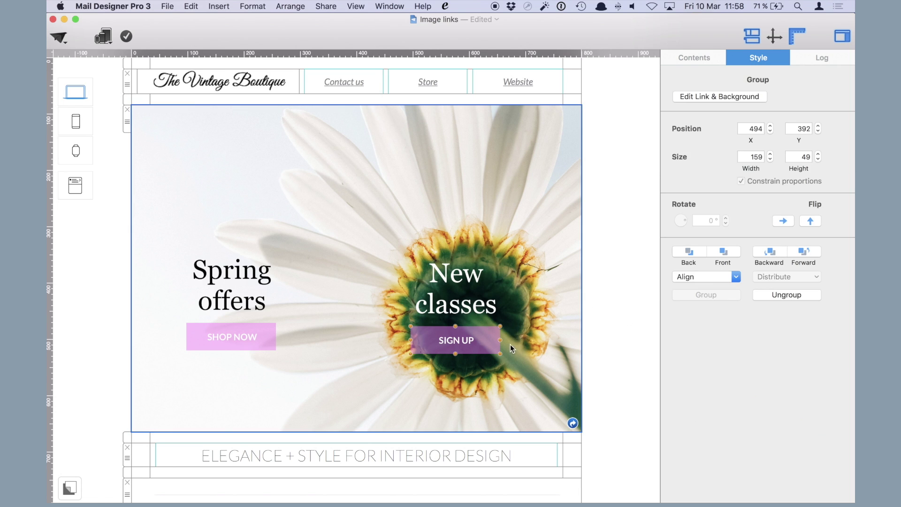
click(244, 325)
- Look through the layout blocks below the banner, examining the Relaxation image area and the Porchlife description text area
scroll(510, 376, down, 4)
scroll(510, 377, down, 2)
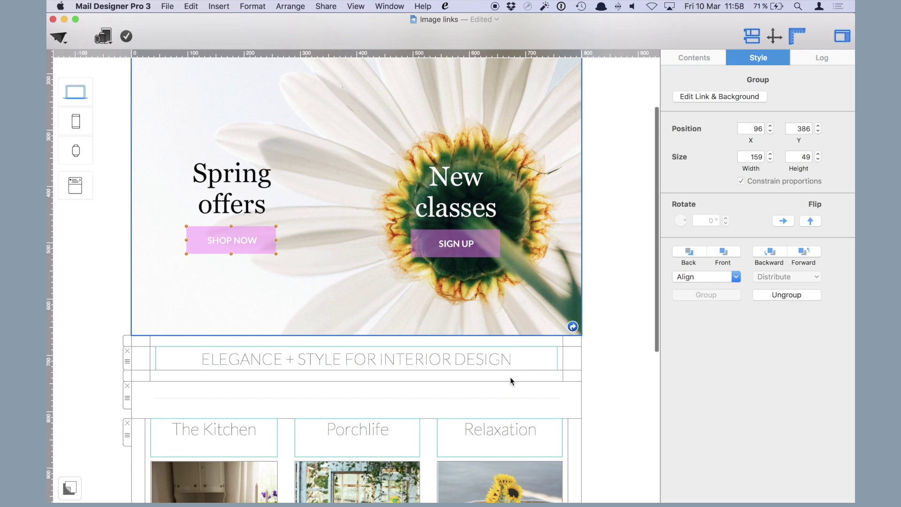
scroll(510, 377, up, 5)
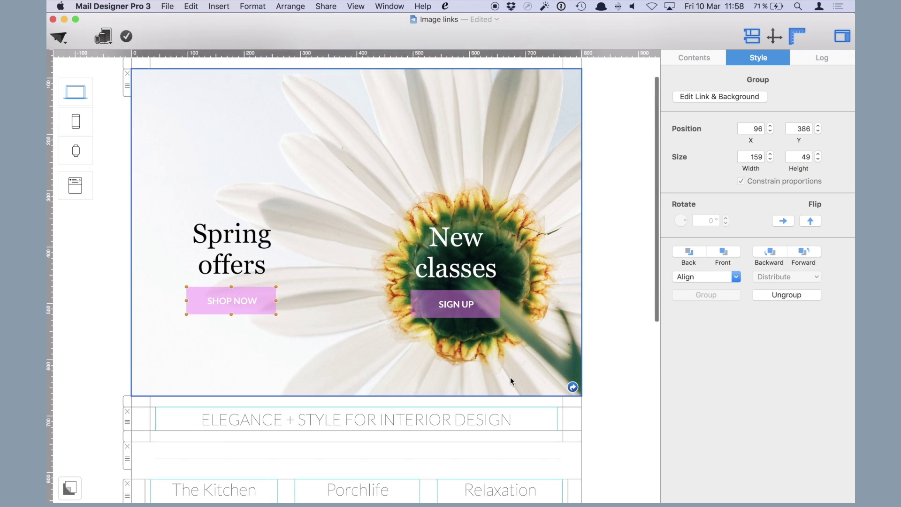
scroll(511, 376, down, 4)
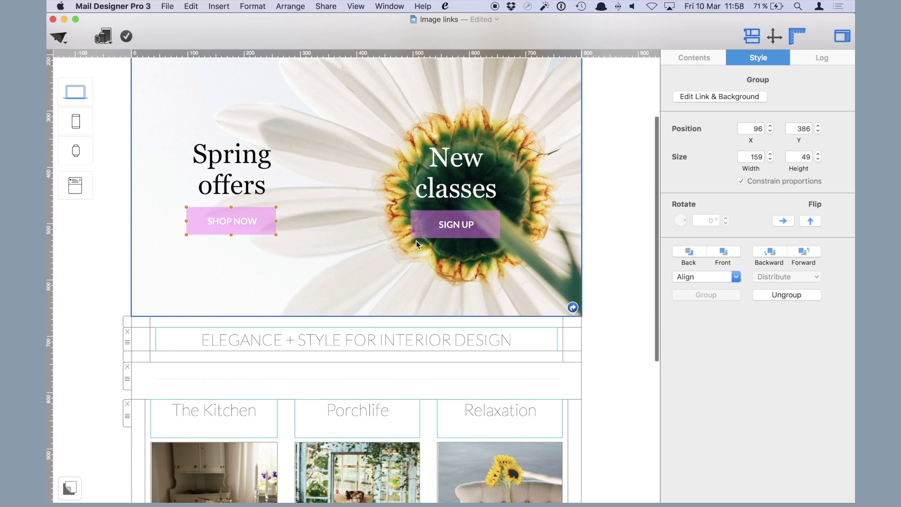
scroll(454, 251, down, 5)
click(468, 364)
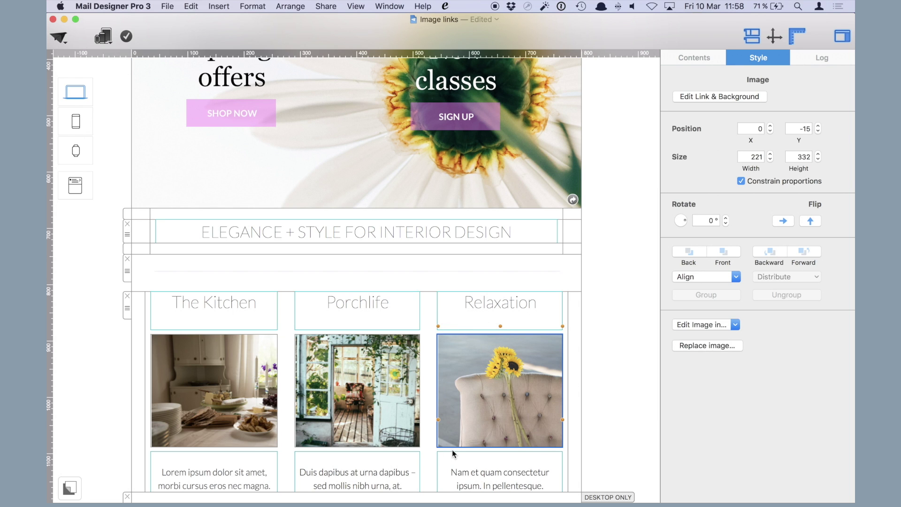
scroll(452, 449, down, 3)
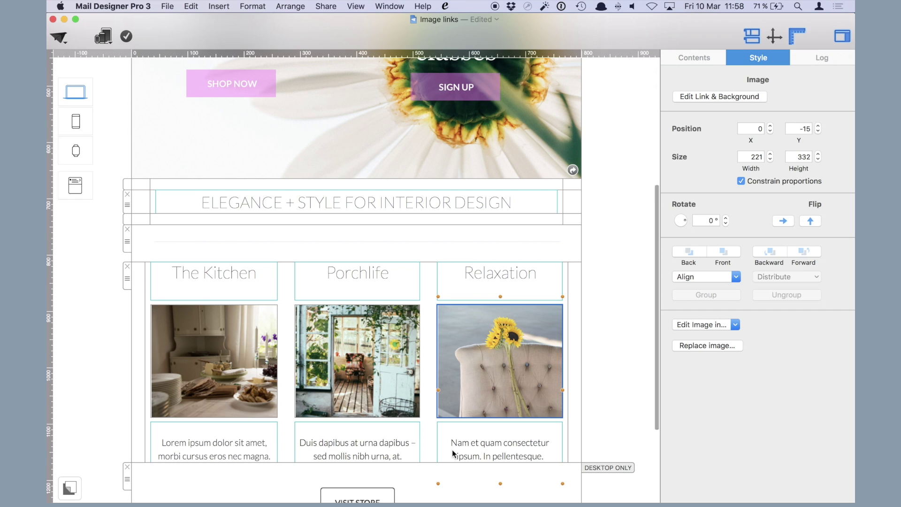
click(370, 456)
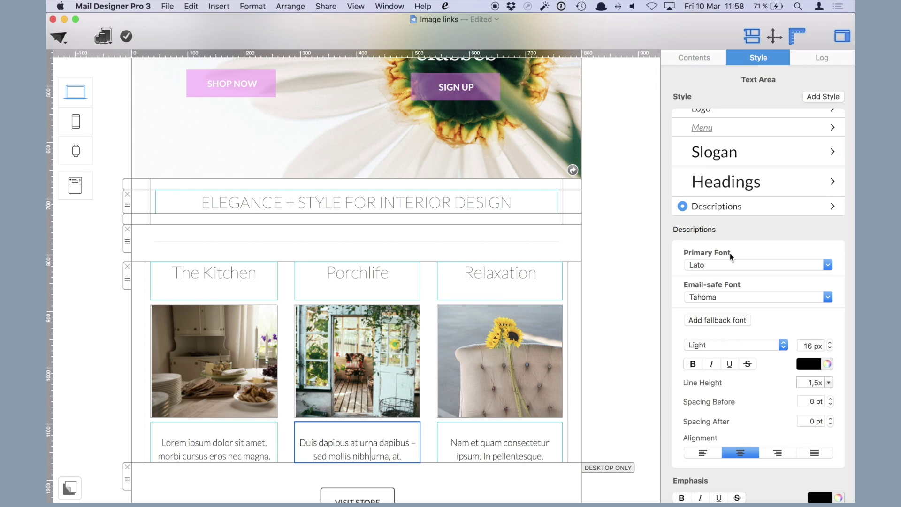
double_click(362, 442)
click(501, 387)
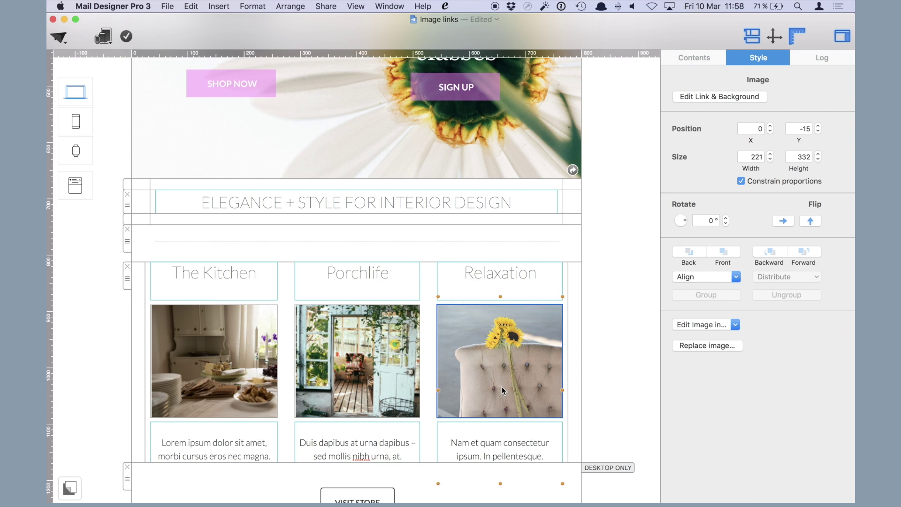
scroll(502, 386, up, 5)
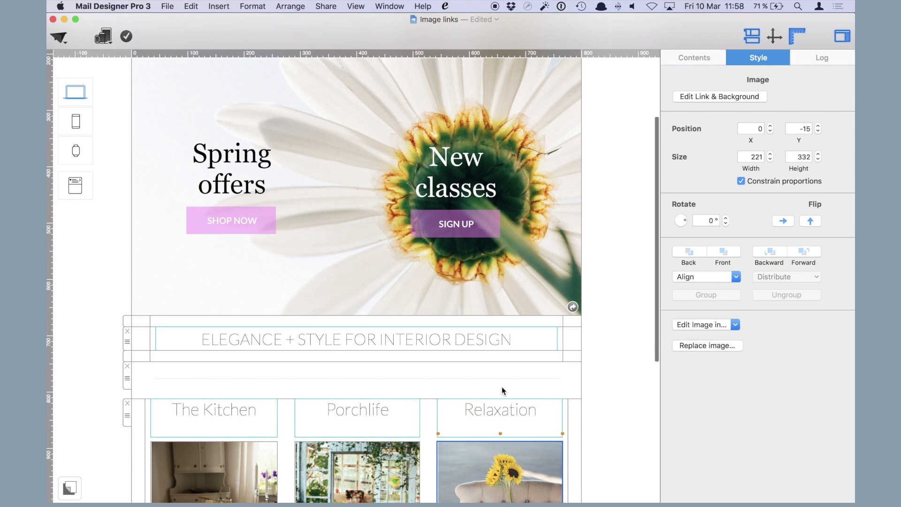
scroll(502, 387, up, 3)
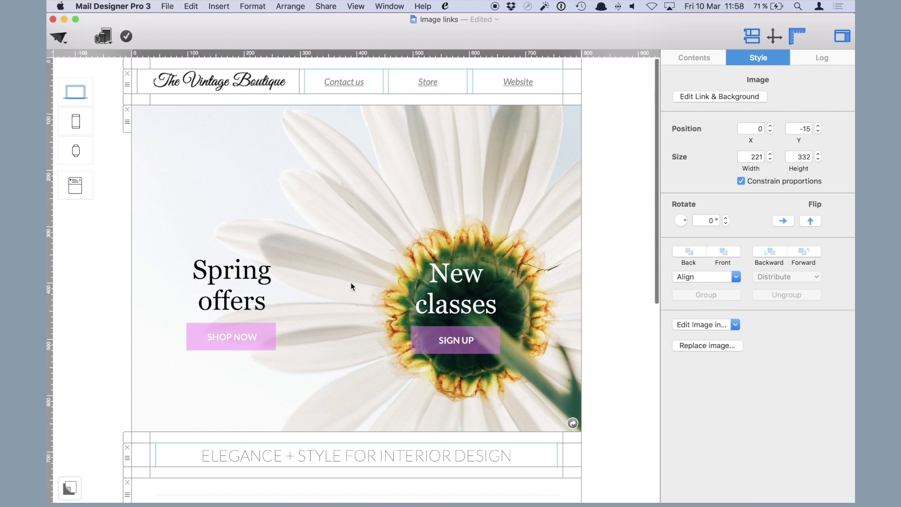
- Replace the banner's layout with a two-image-area block and enlarge its first area to about 650 px wide and 635 px tall
click(700, 59)
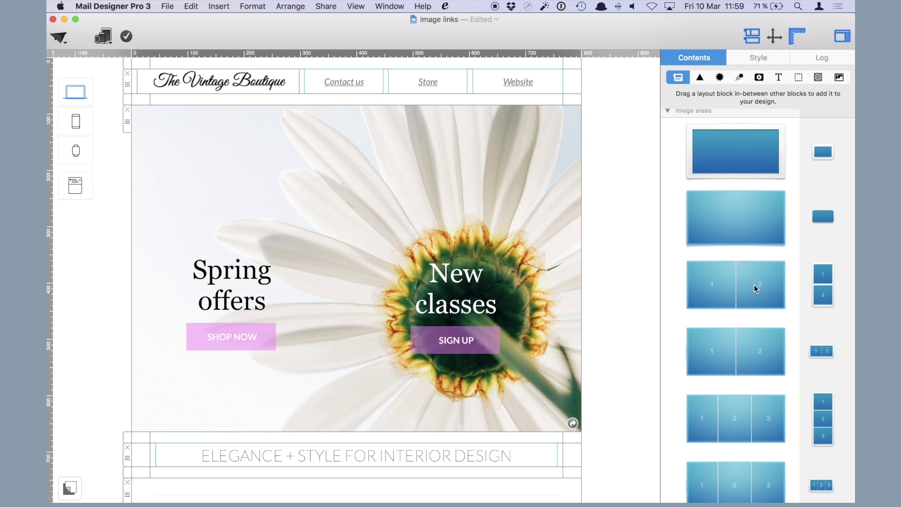
drag(754, 286, 390, 233)
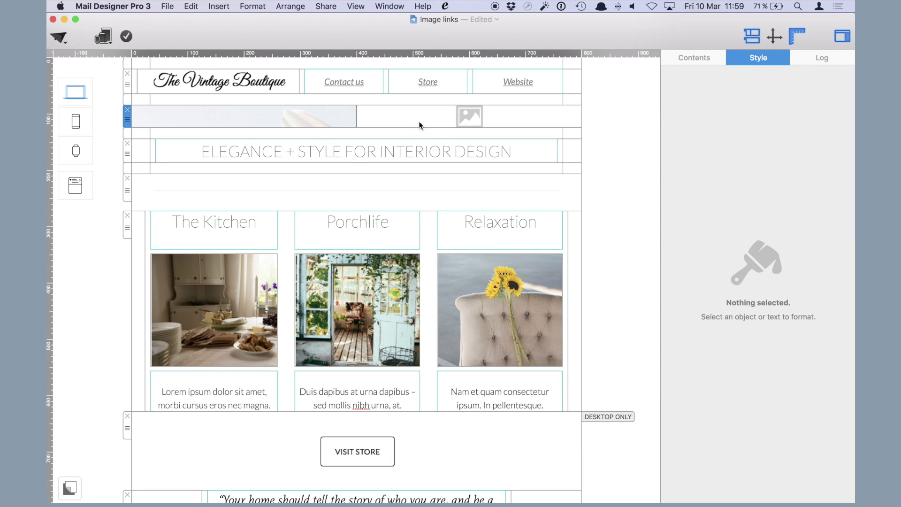
click(328, 127)
drag(328, 127, 302, 460)
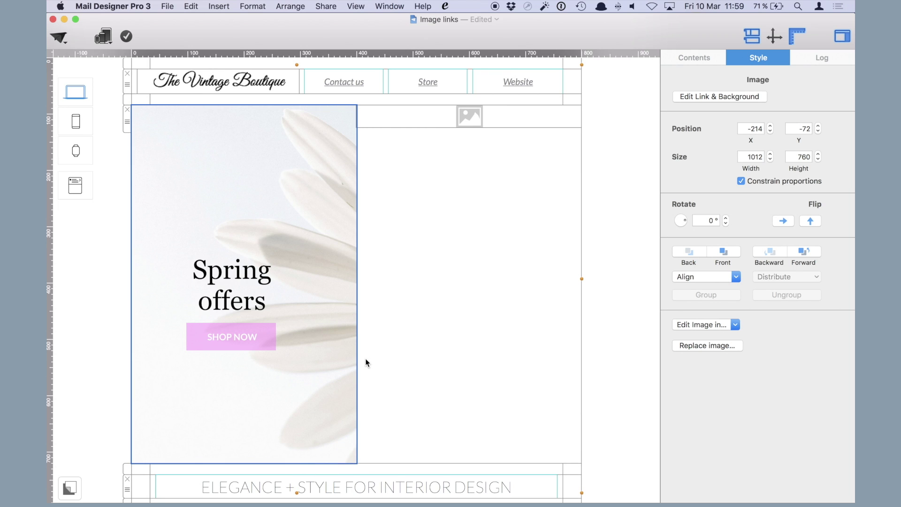
drag(357, 358, 496, 357)
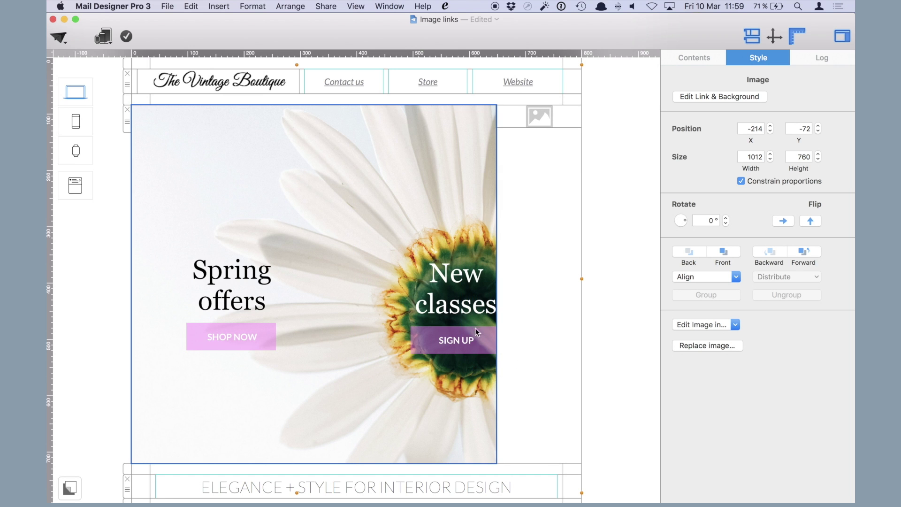
- Cut the New classes text and its SIGN UP button out of the first image area
click(466, 286)
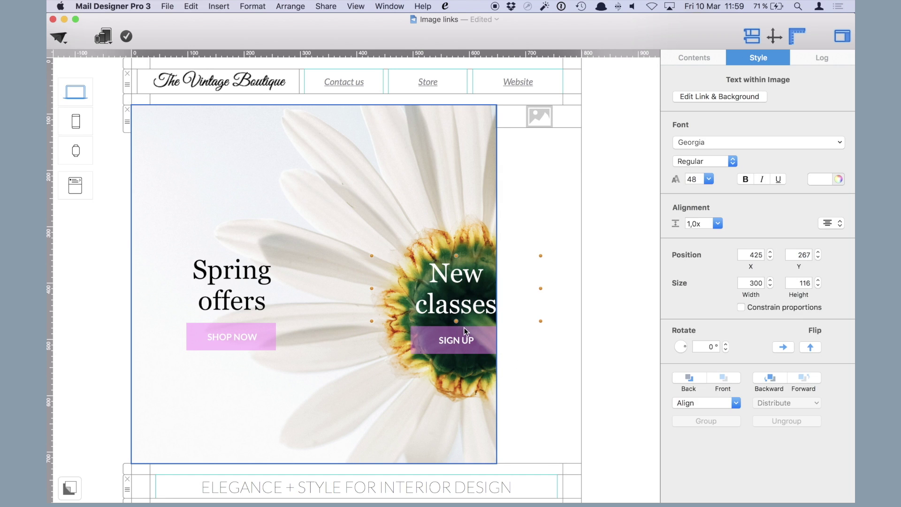
shift+click(457, 341)
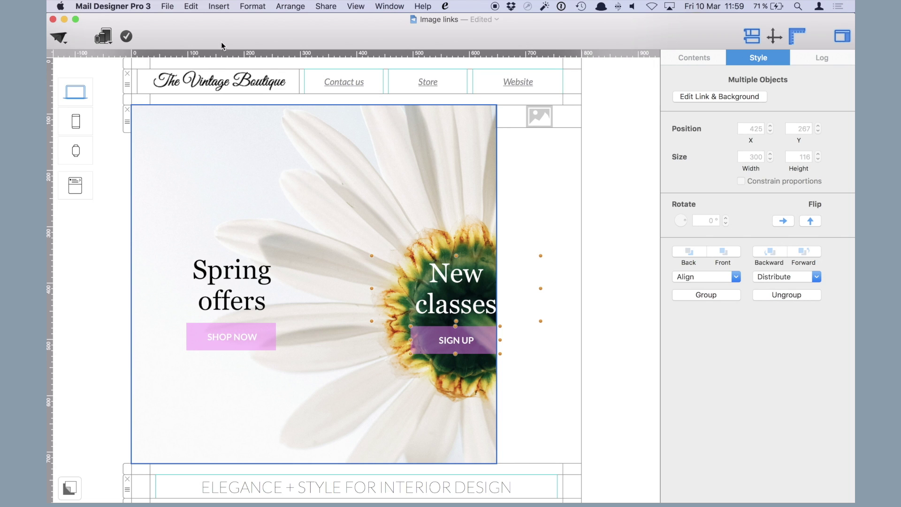
click(191, 7)
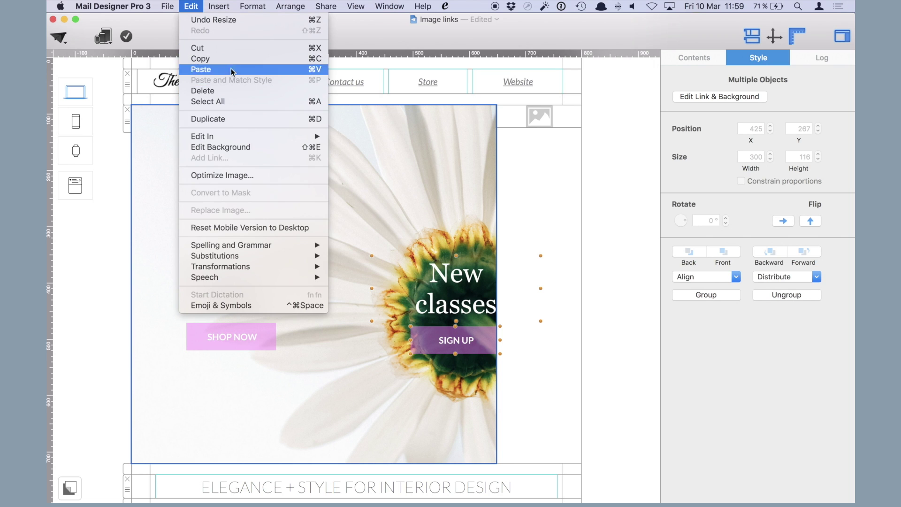
click(238, 48)
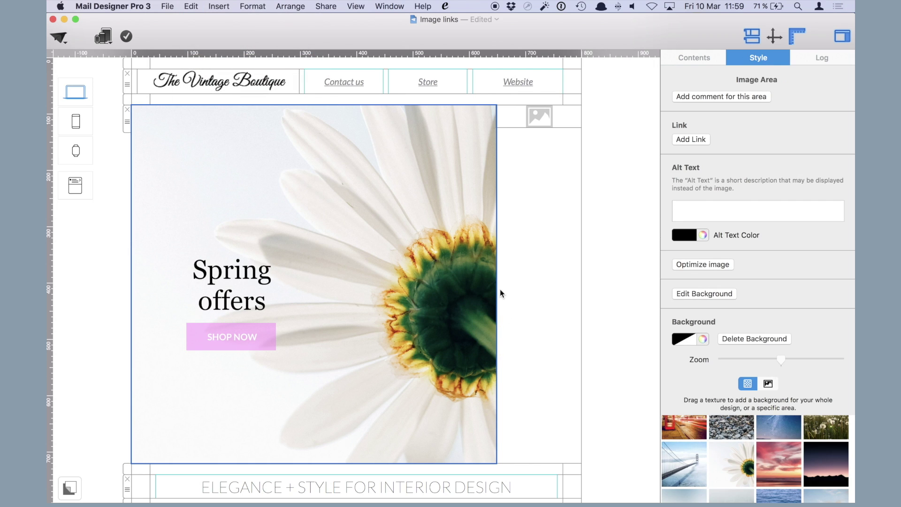
- Narrow the first image area to about 390 px, extend the second to the same height, and paste the cut text and button into it
drag(496, 291, 352, 282)
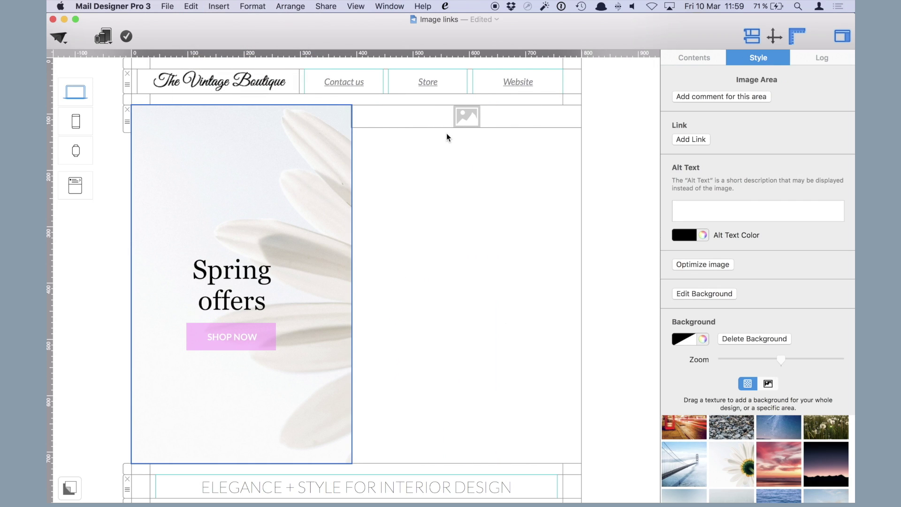
drag(461, 127, 418, 463)
key(super+v)
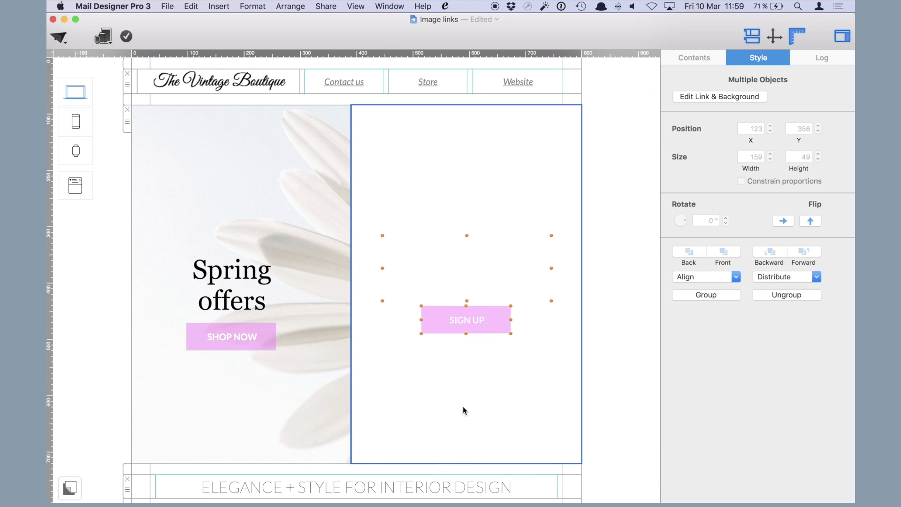
click(505, 406)
- Copy the daisy image from the first area into the second and send it behind the text and button
click(310, 374)
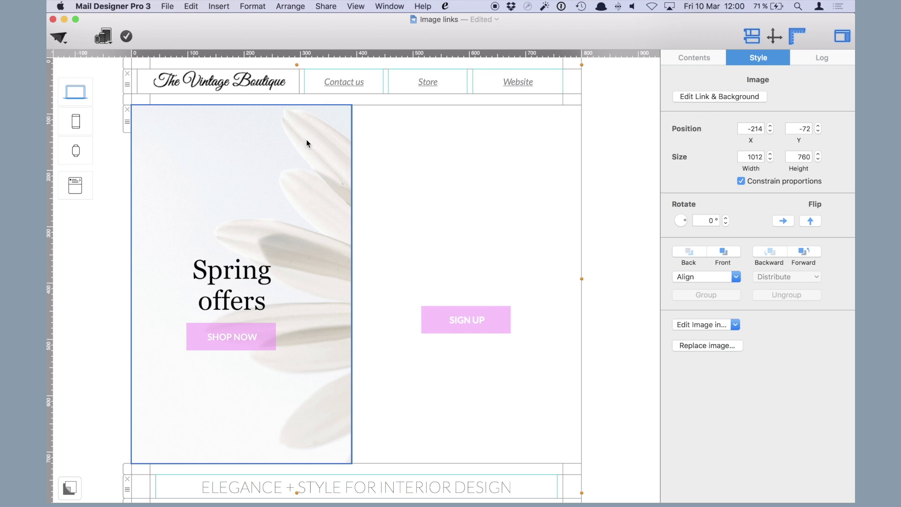
click(419, 137)
key(super+v)
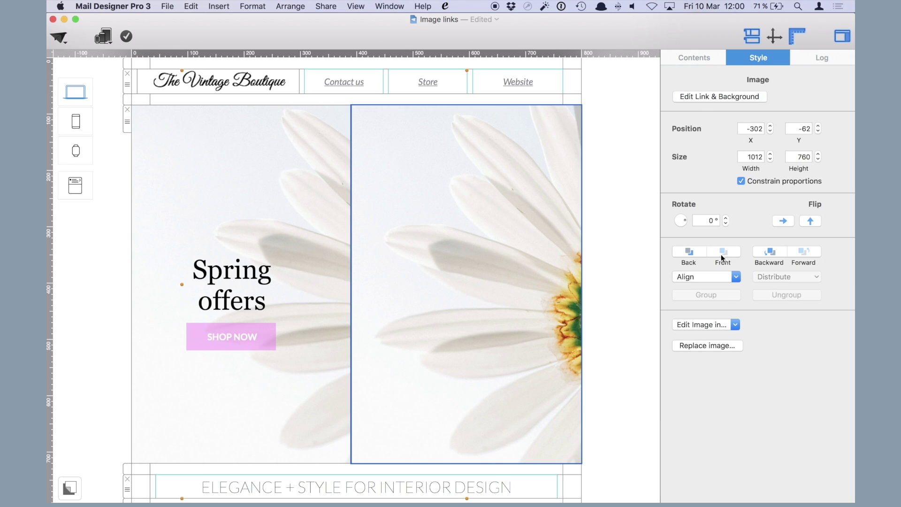
click(689, 256)
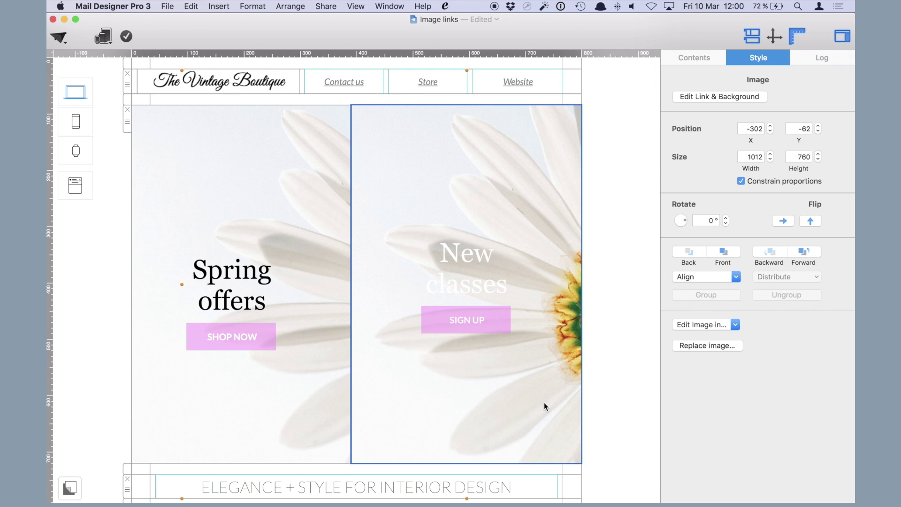
- Align the second area's daisy image with the first area's half by positioning it at X -601, Y -72
drag(556, 395, 391, 394)
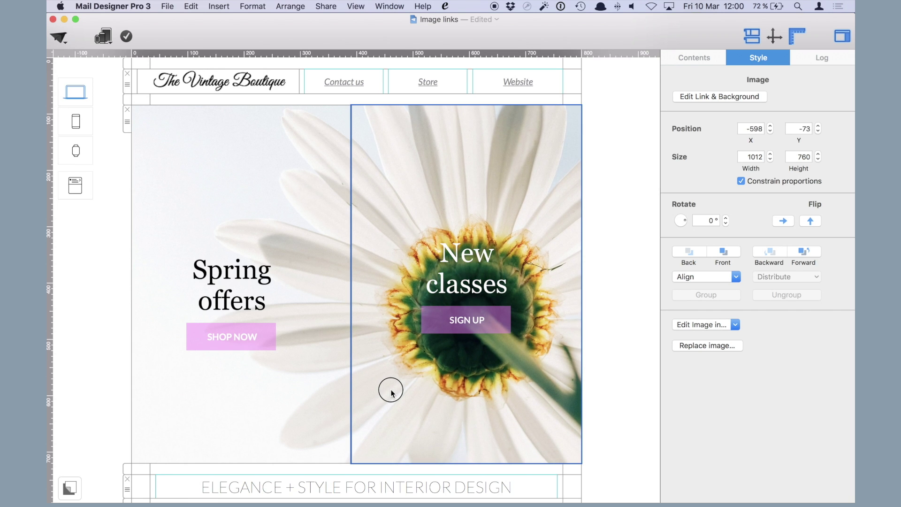
click(391, 390)
key(Left)
key(Left)
key(Left)
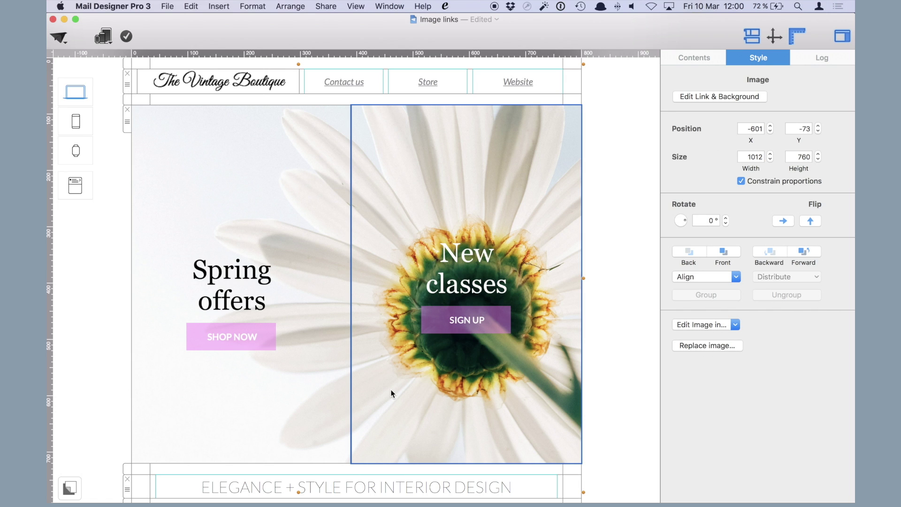
key(Down)
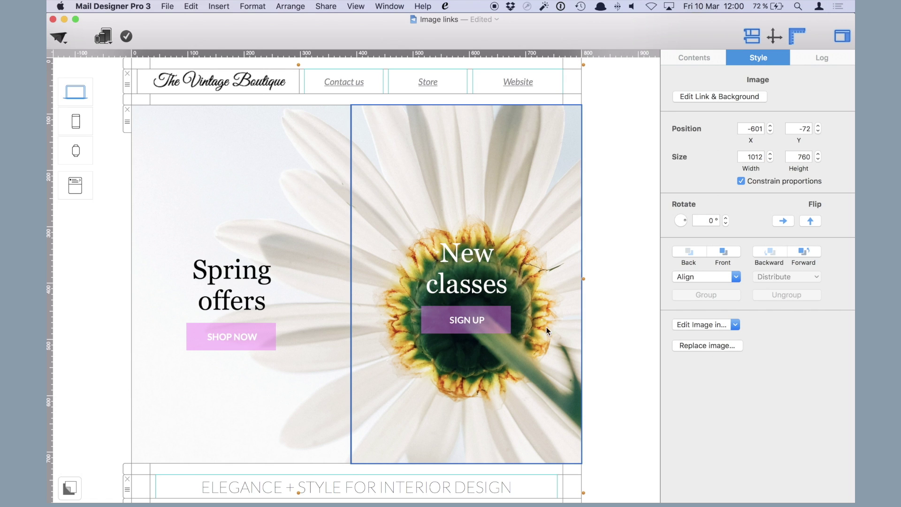
click(645, 333)
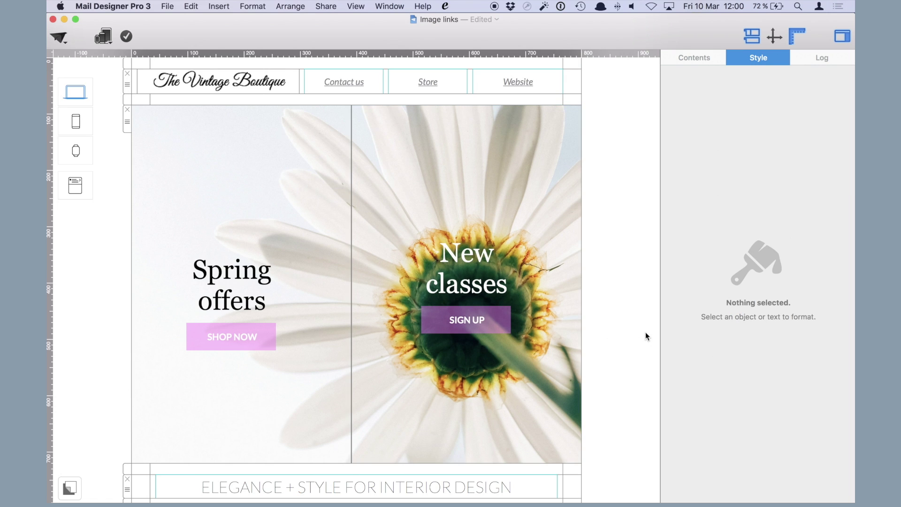
click(309, 364)
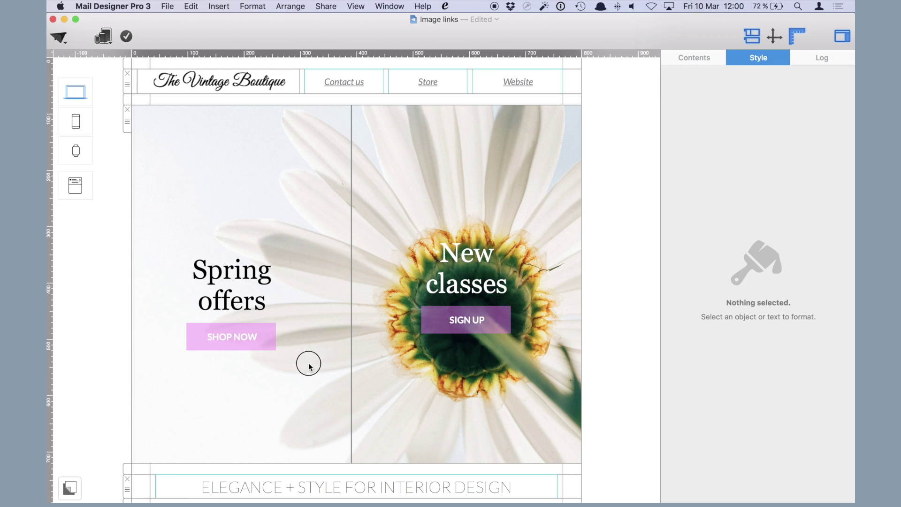
click(382, 383)
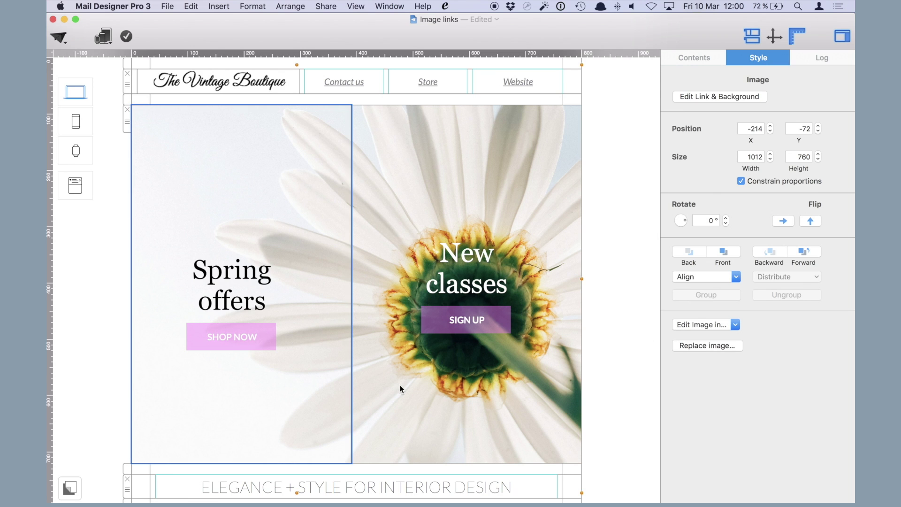
- Move the New classes text and SIGN UP button down 30 px together, level with the Spring offers text and button
click(467, 329)
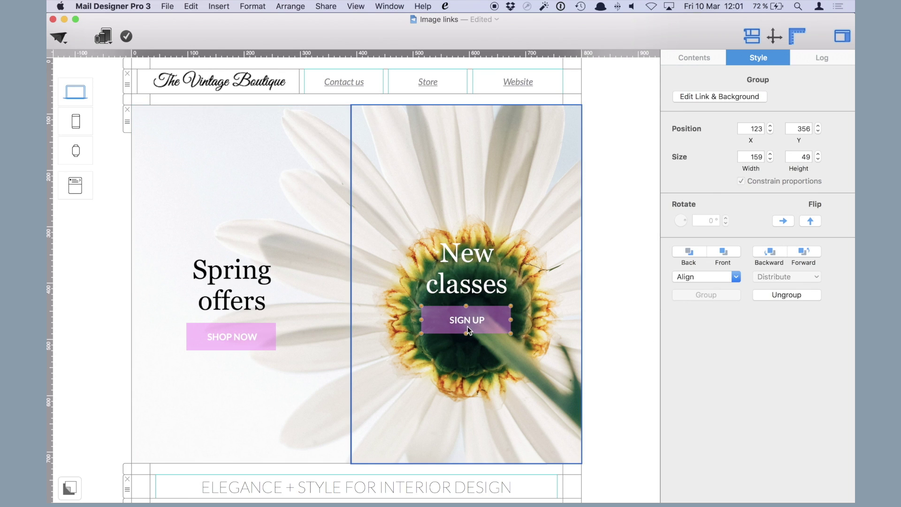
shift+click(482, 293)
key(shift+Down)
key(shift+Down)
key(shift+Down)
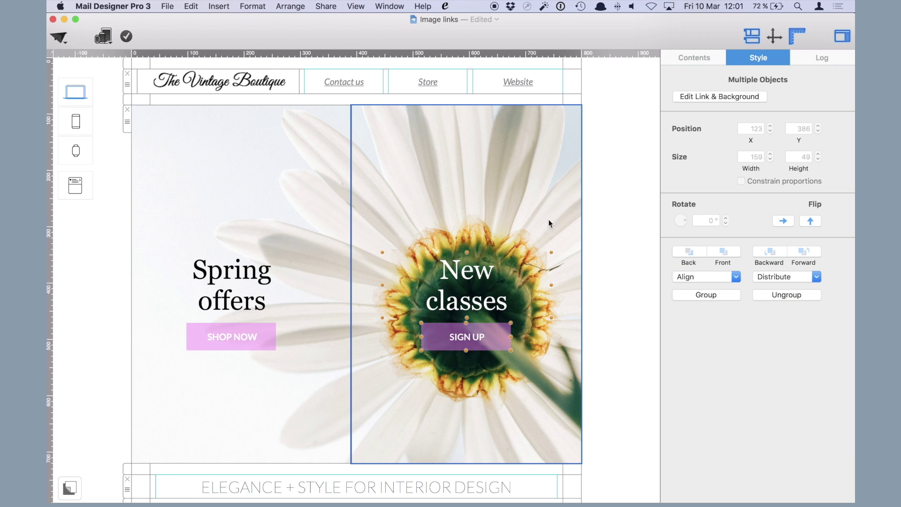
- Add a web link to example.com/signup to the New classes image area
click(708, 94)
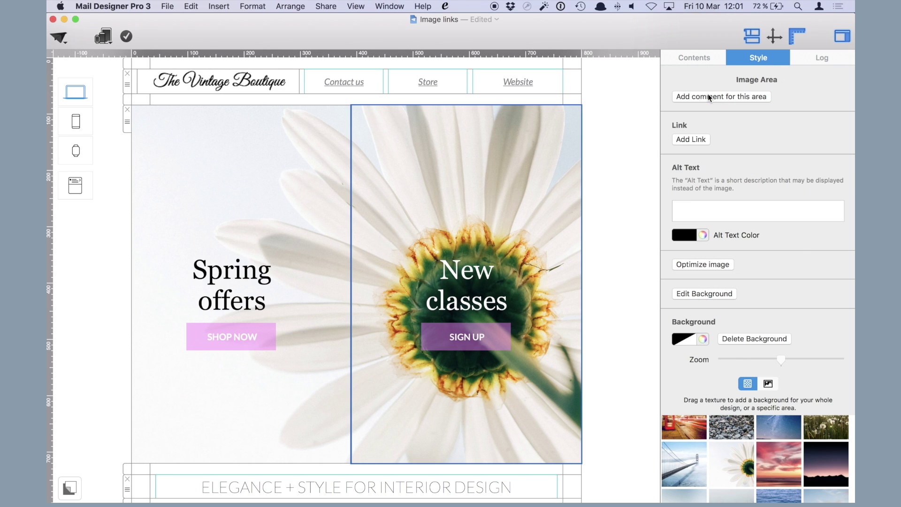
click(700, 139)
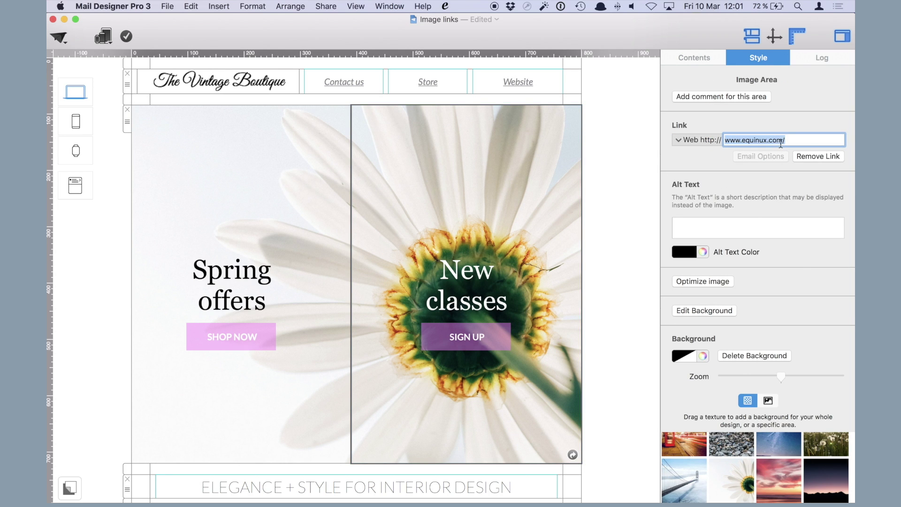
text(example.com/signup)
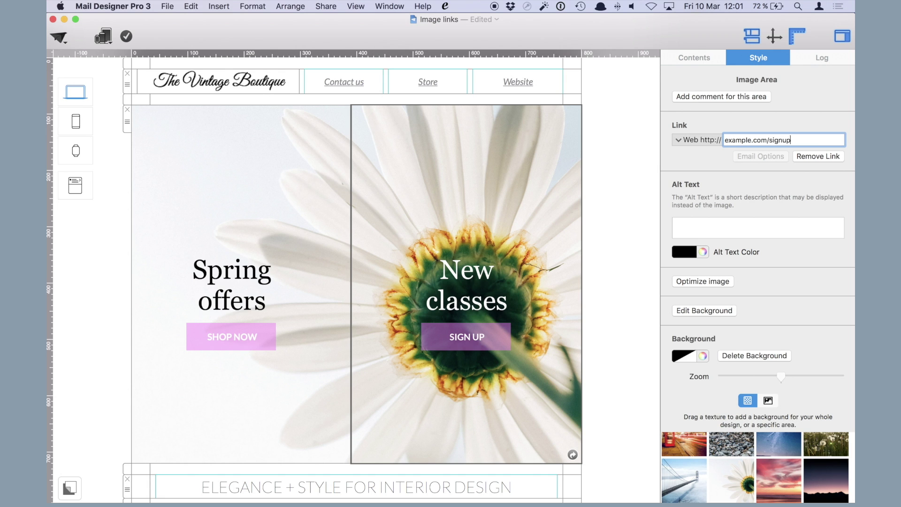
key(super+a)
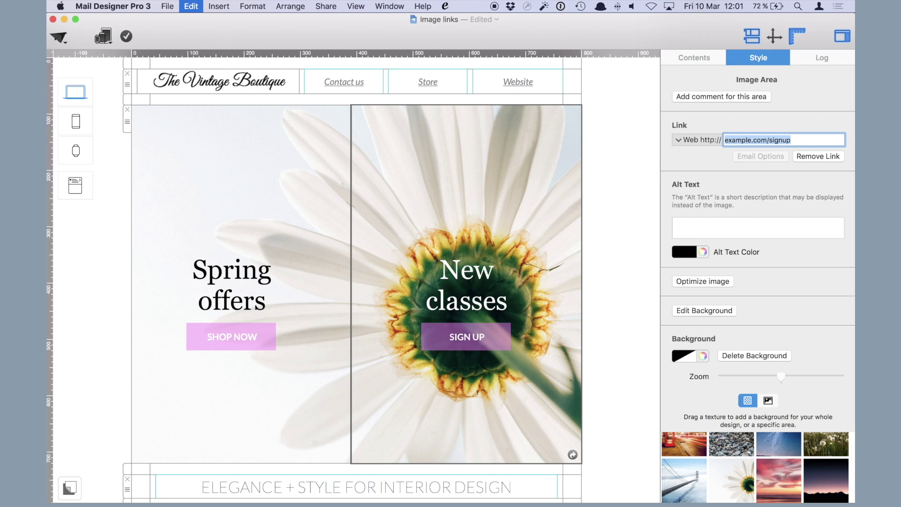
click(629, 201)
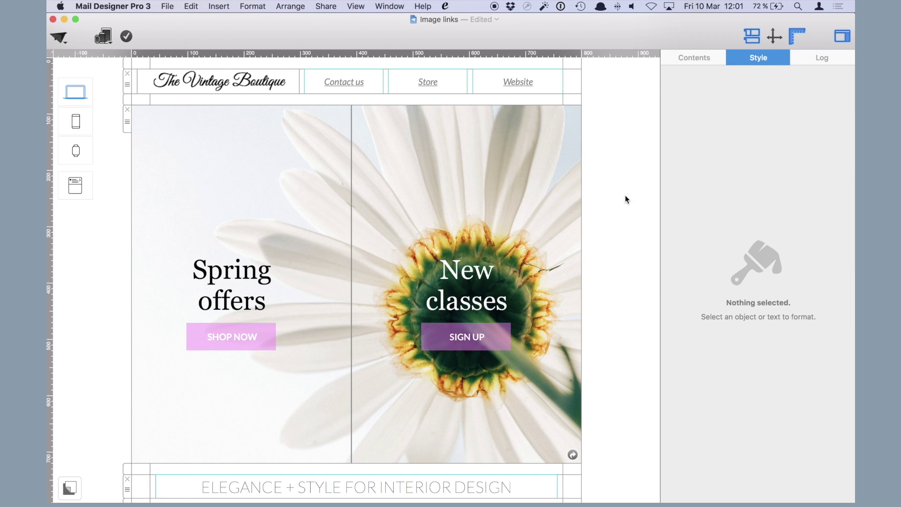
- Add a web link to example.com/offers to the Spring offers image area
click(309, 203)
click(719, 94)
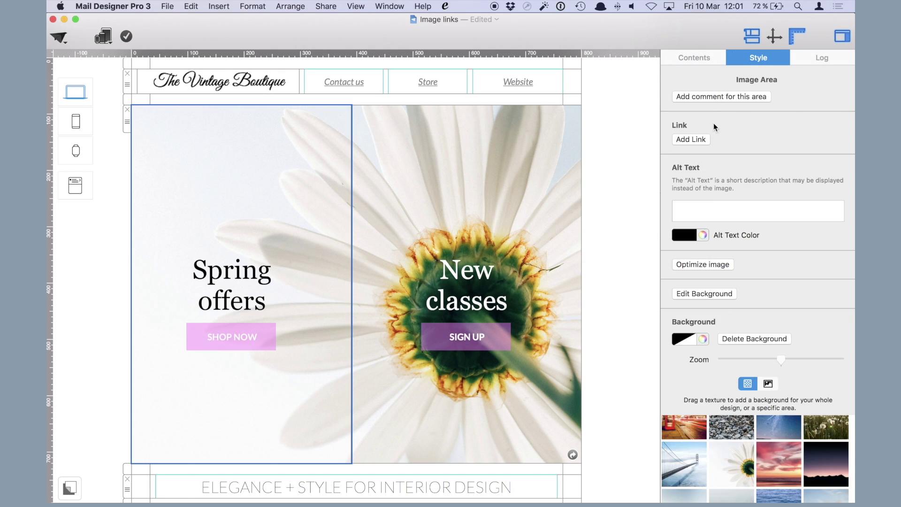
click(691, 140)
text(example.com/)
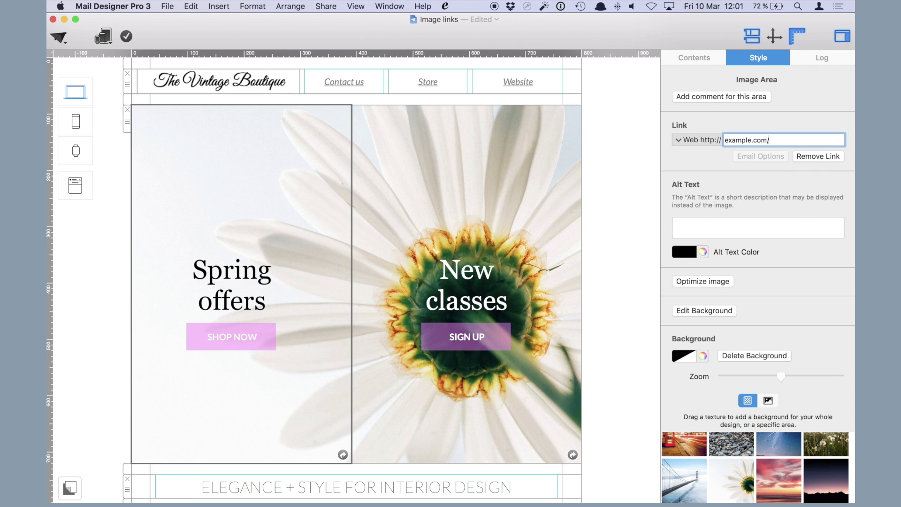
text(offers)
click(624, 227)
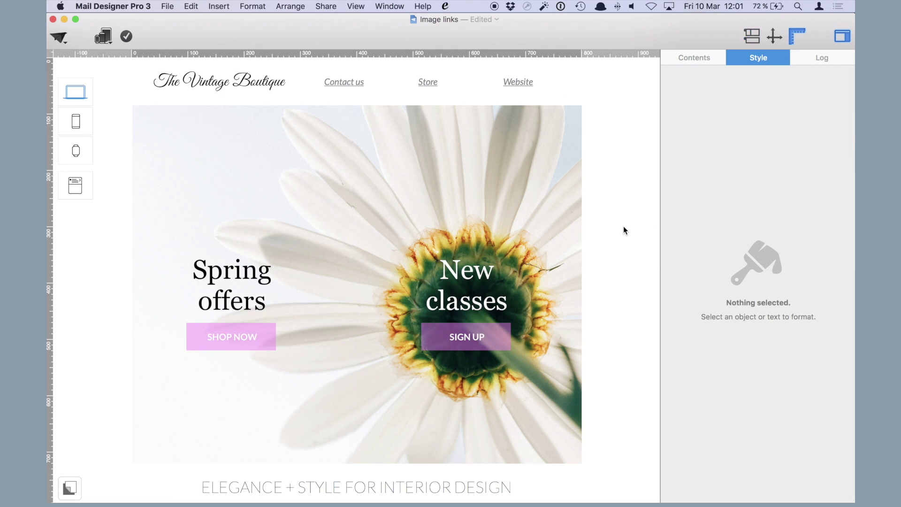
- Hide the layout outlines and look through the newsletter from the banner to the Visit Store button
click(752, 36)
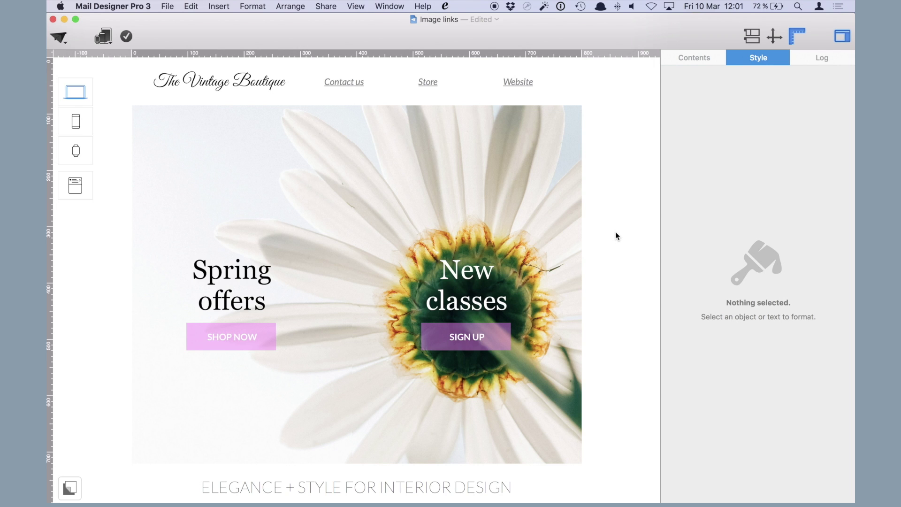
scroll(561, 261, down, 10)
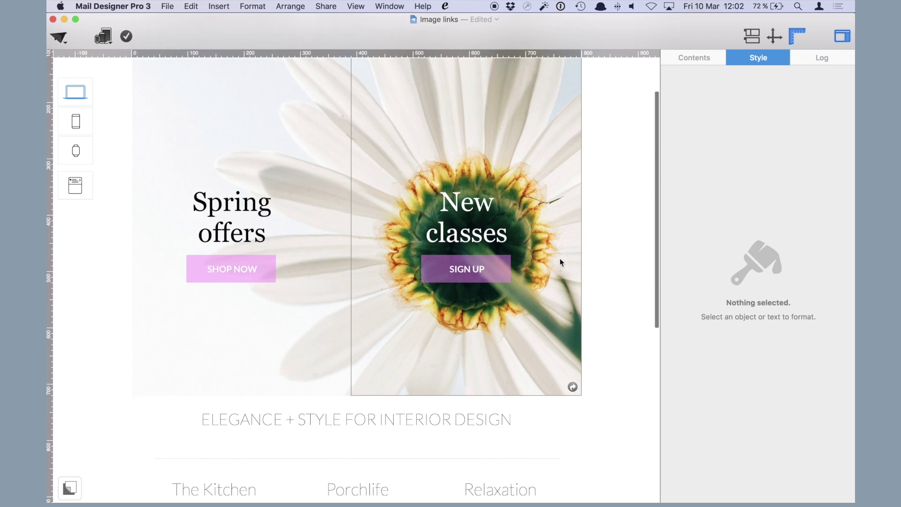
scroll(561, 262, down, 5)
scroll(562, 266, up, 8)
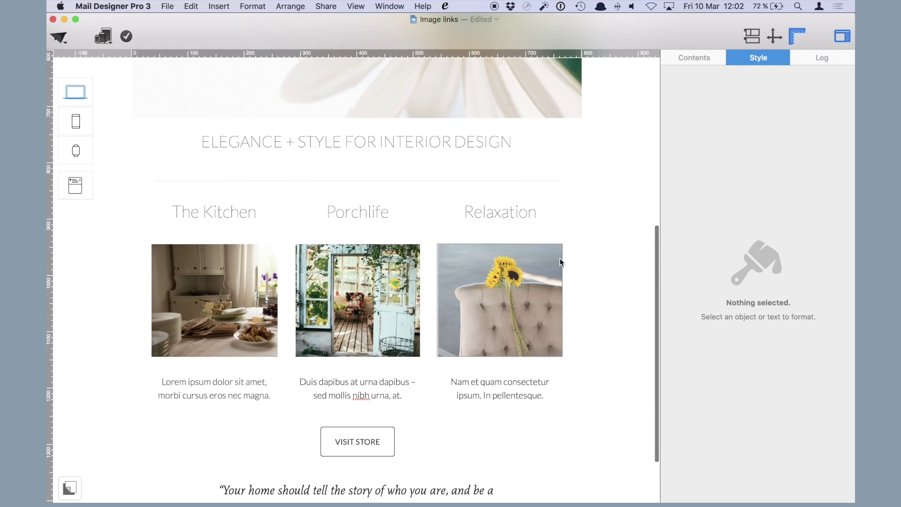
scroll(562, 266, up, 7)
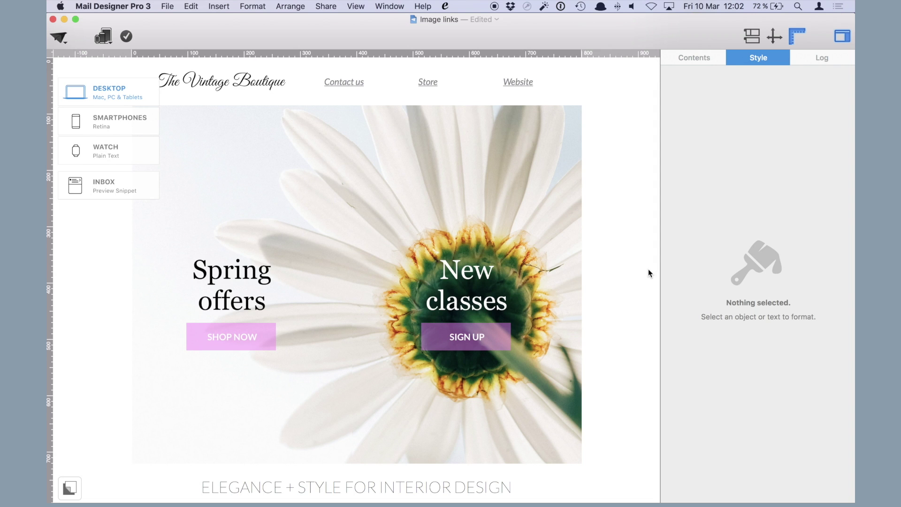
- Insert a four-image-area layout block directly below the banner and show the layout outlines
click(717, 53)
scroll(755, 379, down, 5)
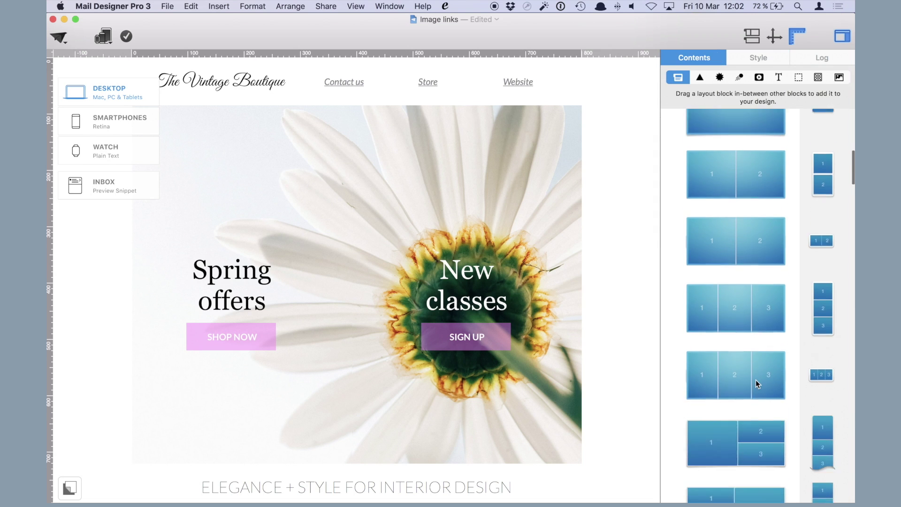
scroll(755, 379, down, 5)
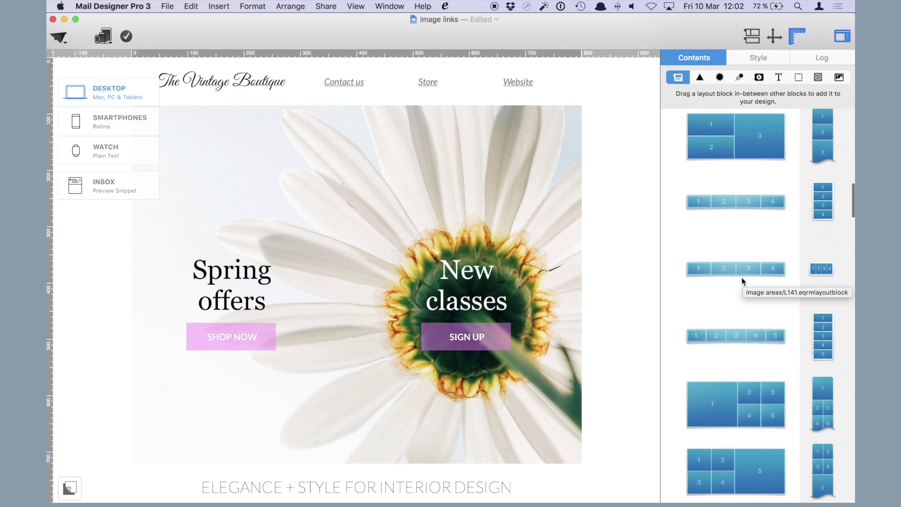
scroll(767, 334, down, 2)
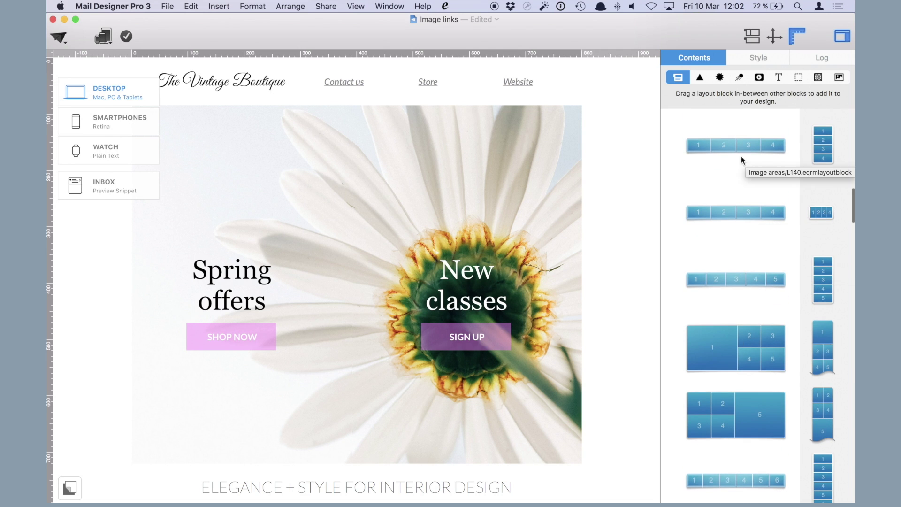
drag(750, 148, 408, 469)
scroll(408, 468, down, 5)
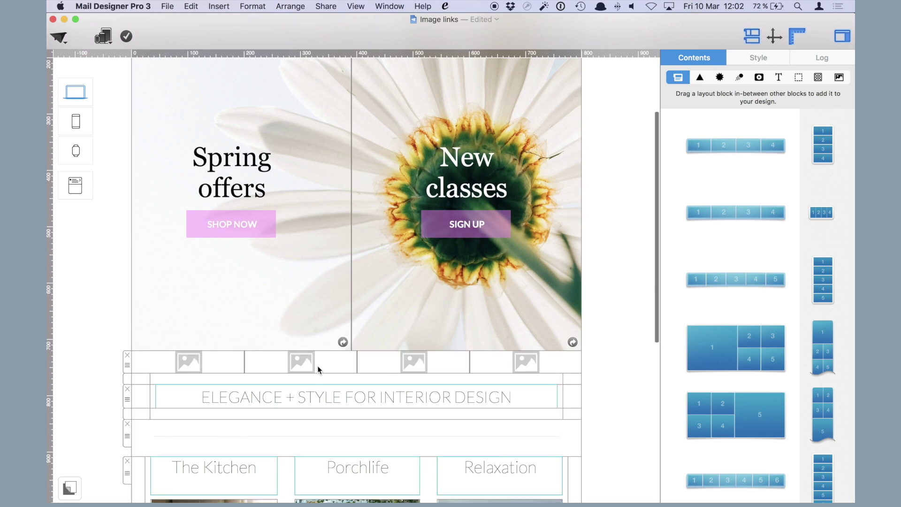
click(751, 36)
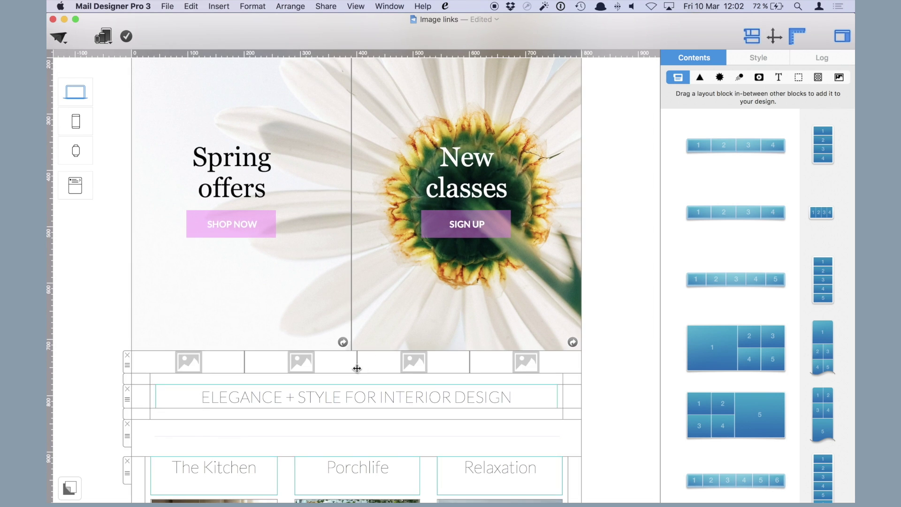
- Examine the link settings of the new block's second and third image areas, then review the banner with the layout outlines hidden
click(300, 370)
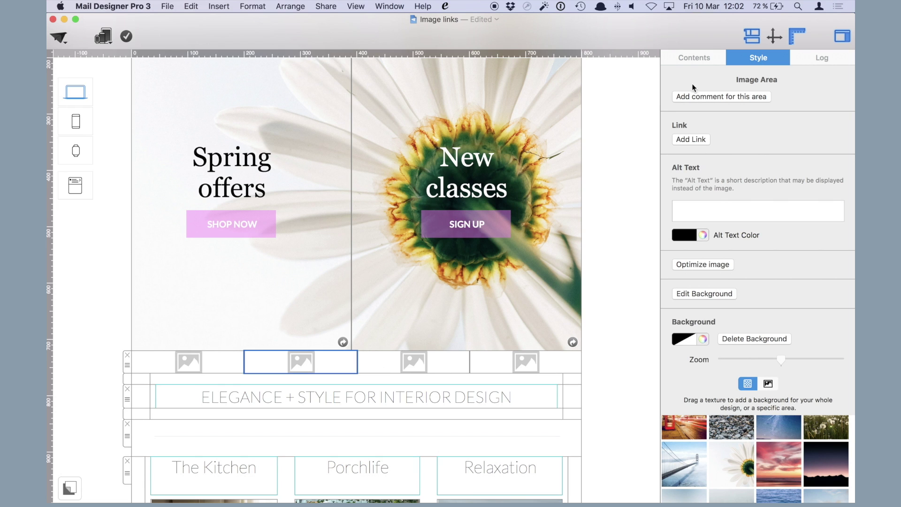
click(445, 361)
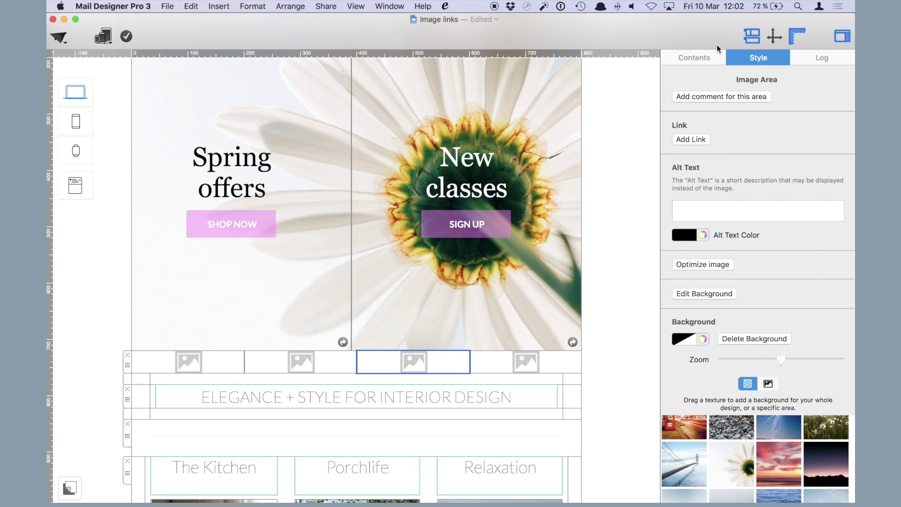
click(700, 59)
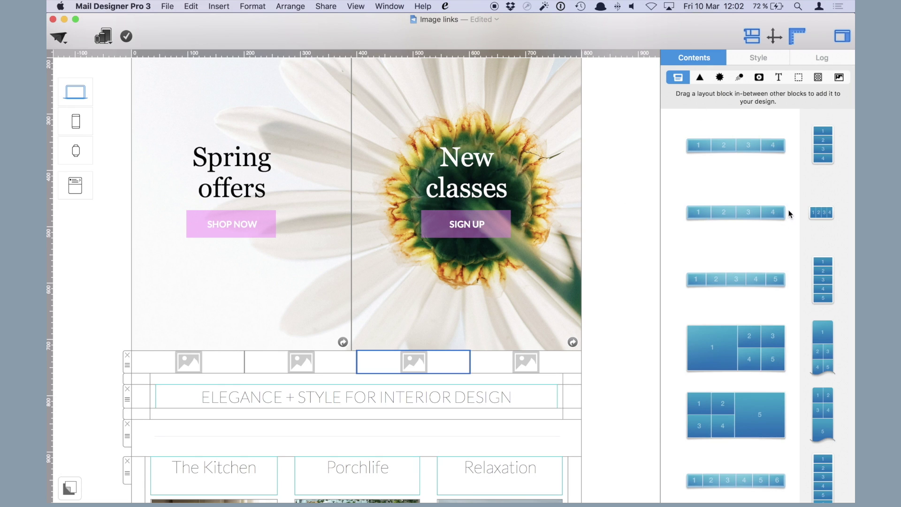
scroll(761, 150, up, 3)
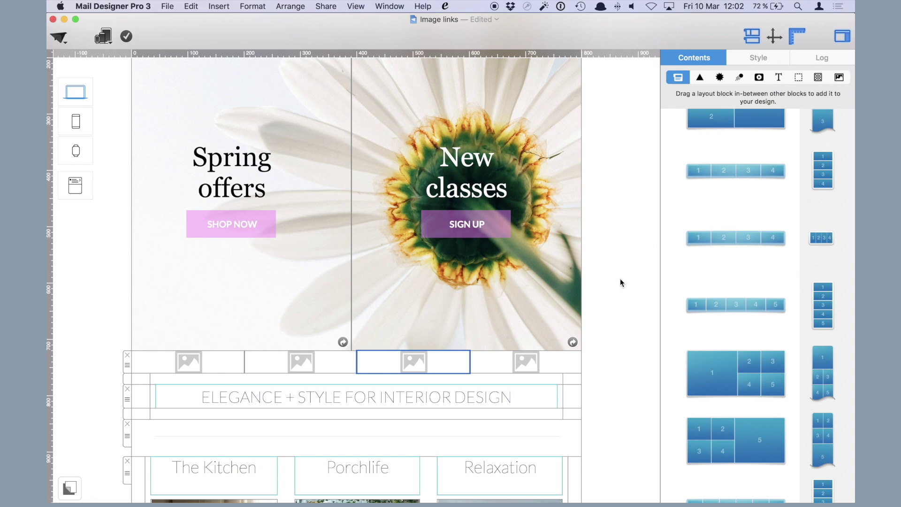
scroll(637, 310, up, 5)
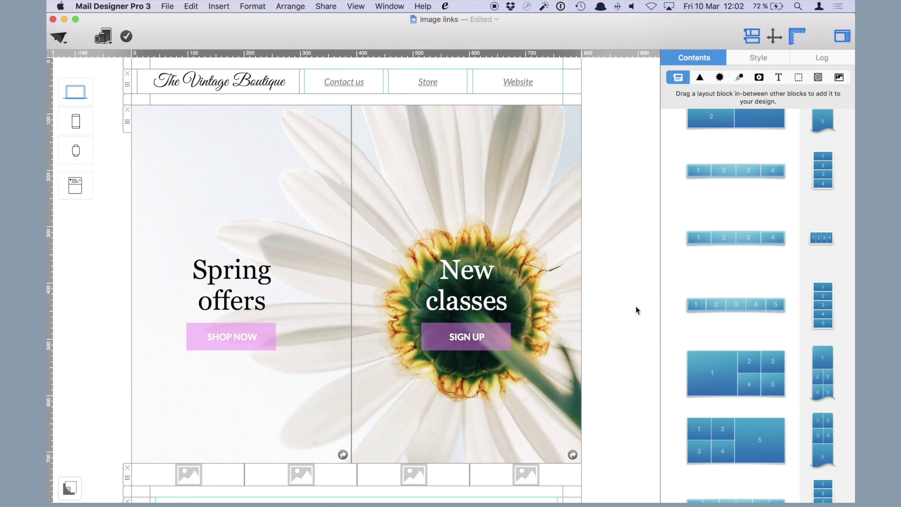
click(753, 42)
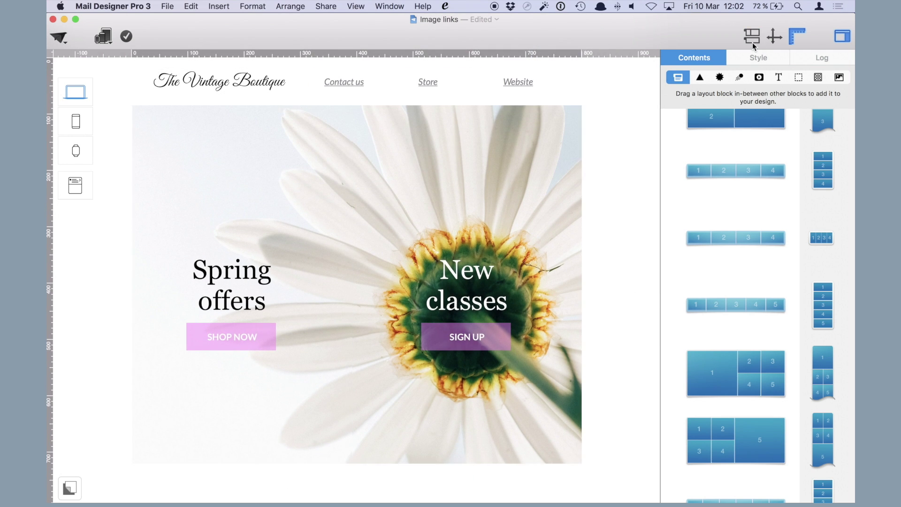